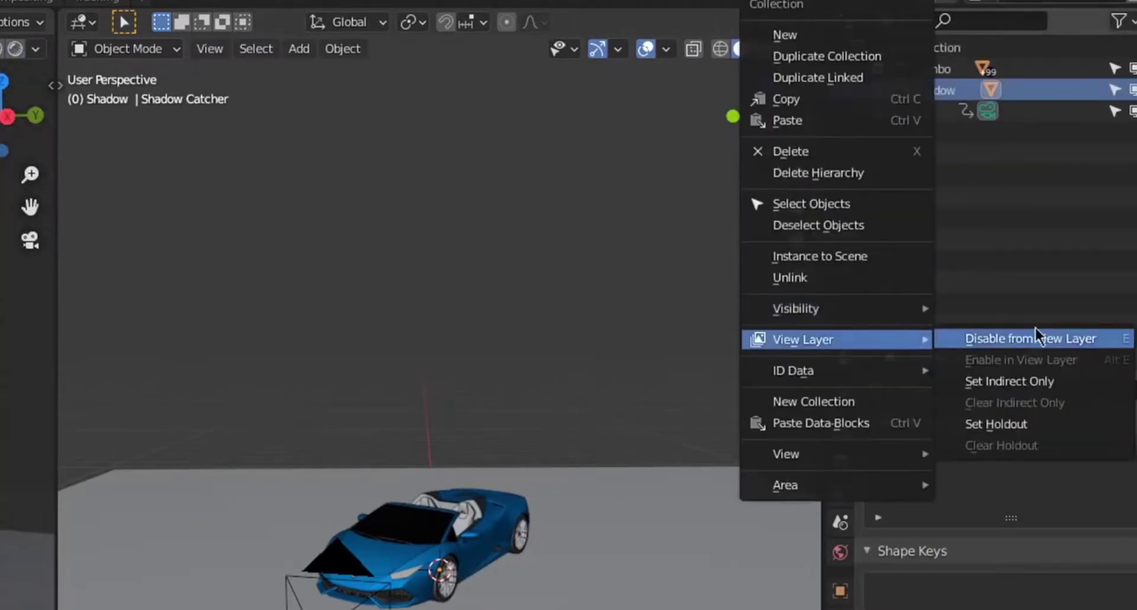
Step: Set the Shadow and Lambo collections to Indirect Only in the view layer
{"action": "left_click", "coordinate": [1010, 381]}
{"action": "right_click", "coordinate": [933, 69]}
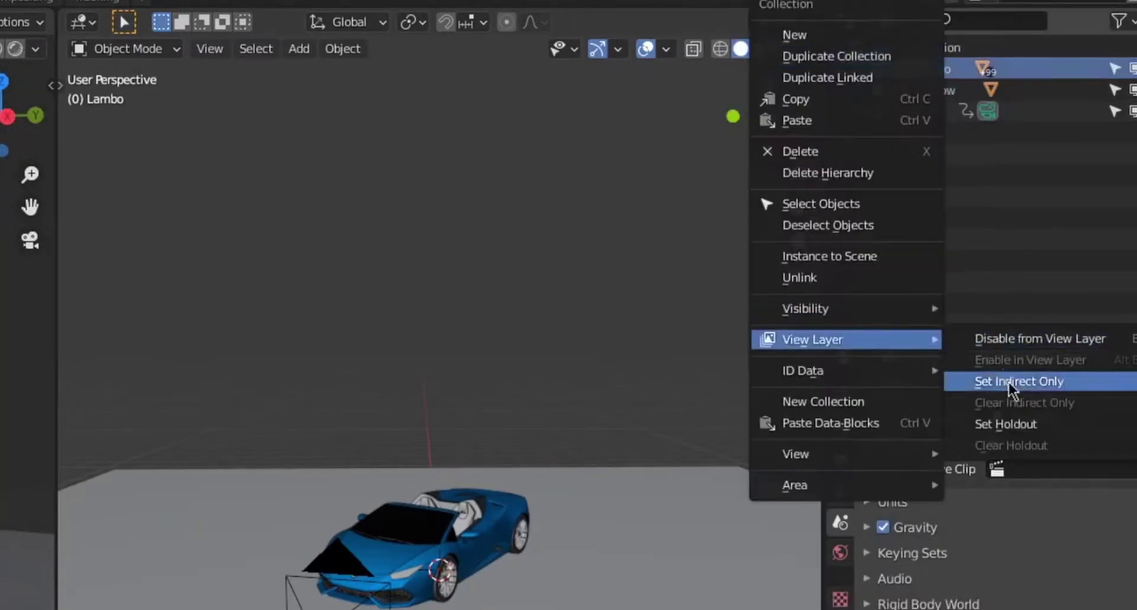
{"action": "left_click", "coordinate": [1008, 382]}
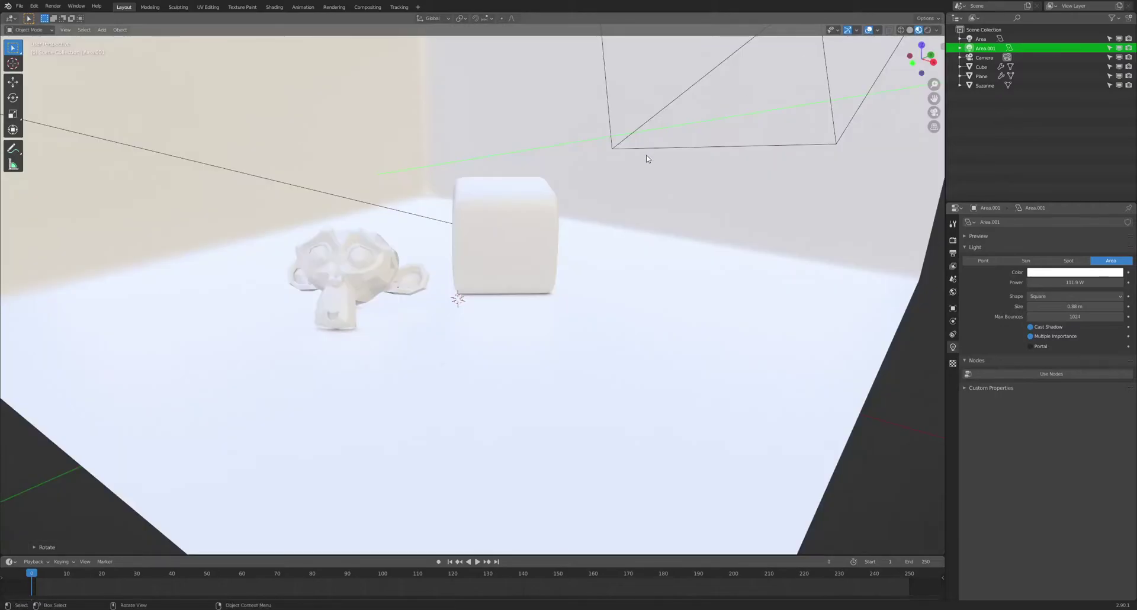
Step: Switch to the camera view and reframe the shot around the monkey head and the cube
{"action": "key", "text": "KP_0"}
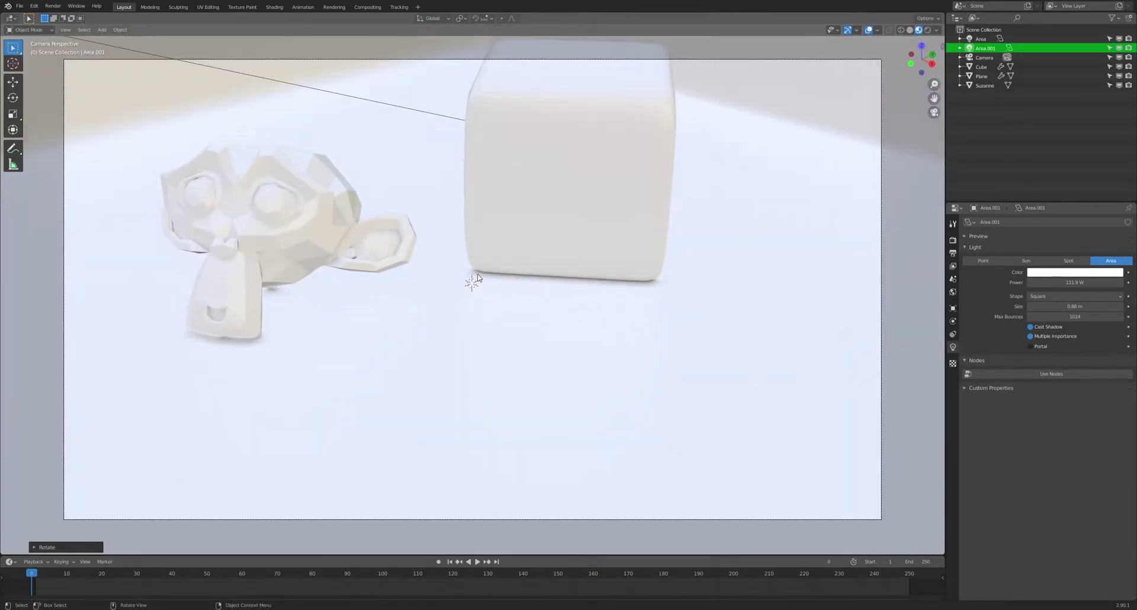
{"action": "key", "text": "q"}
{"action": "left_click", "coordinate": [479, 277]}
{"action": "middle_click_drag", "start_coordinate": [464, 284], "coordinate": [584, 330]}
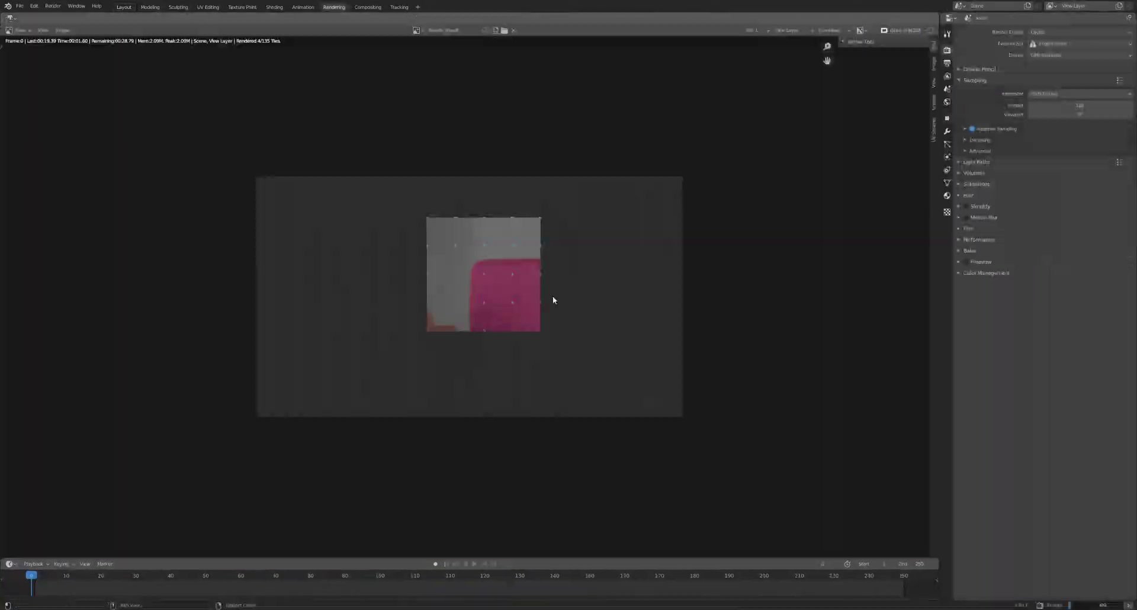
{"action": "left_click", "coordinate": [960, 333]}
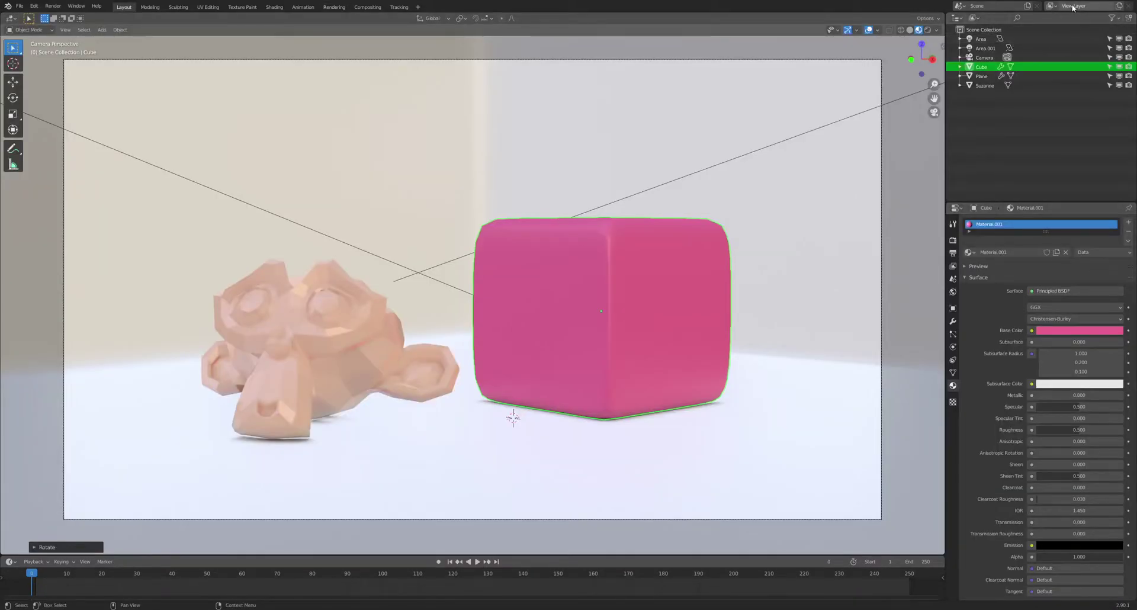
Step: Rename the view layer to Objects and add a second view layer named Background
{"action": "double_click", "coordinate": [1074, 6]}
{"action": "type", "text": "Objects"}
{"action": "key", "text": "Return"}
{"action": "type", "text": "round"}
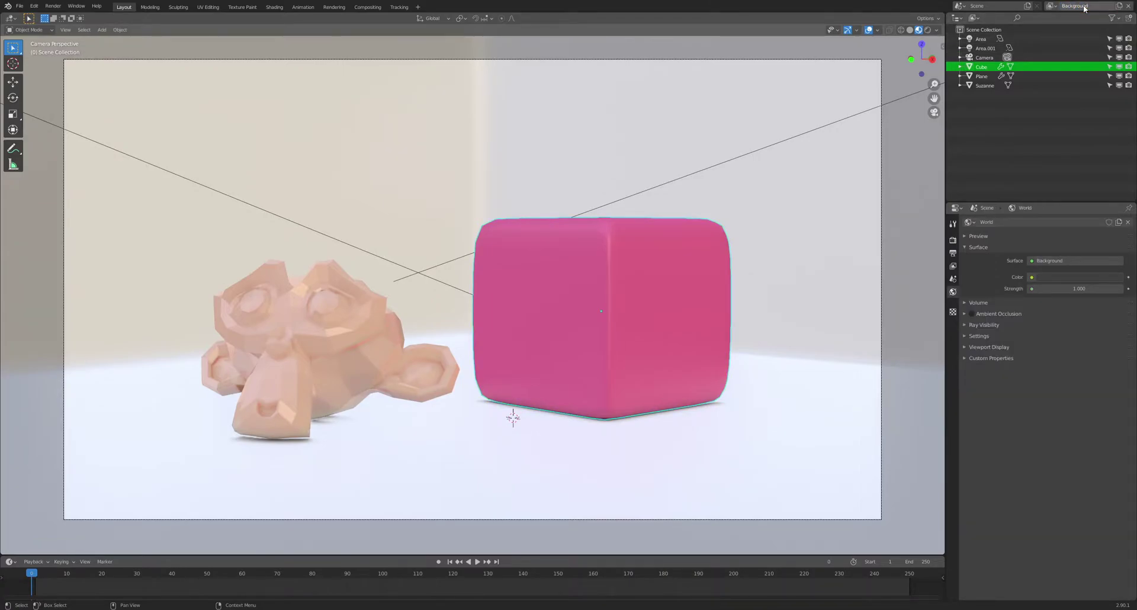
{"action": "left_click", "coordinate": [1051, 6]}
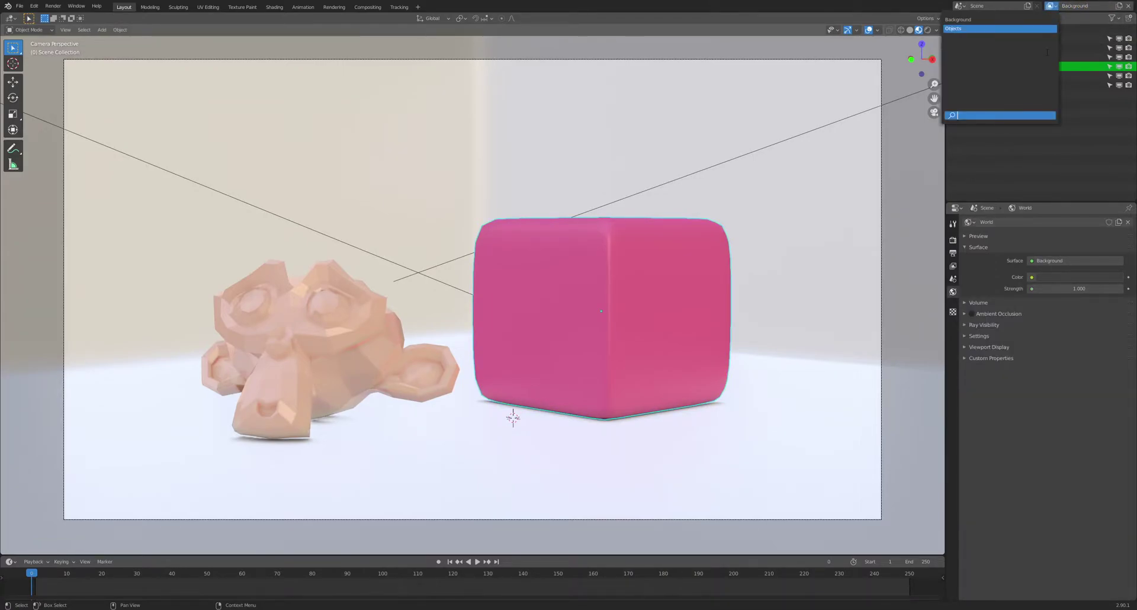
Step: Move the cube, the plane and the Suzanne monkey head into a new collection named Objects
{"action": "right_click", "coordinate": [981, 71]}
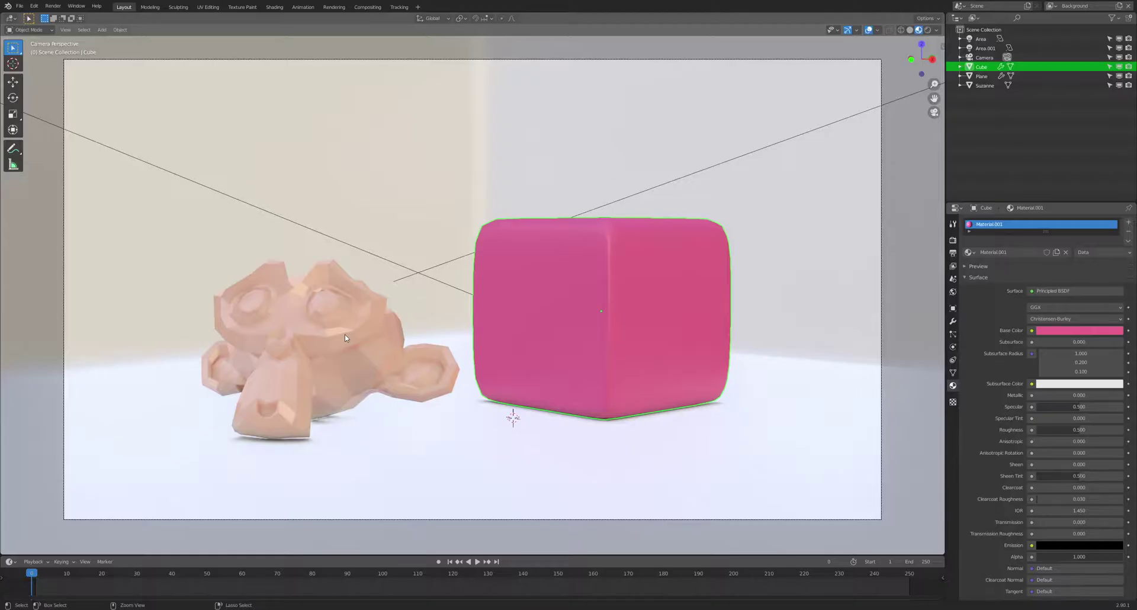
{"action": "left_click", "coordinate": [985, 85], "text": "shift"}
{"action": "left_click", "coordinate": [558, 311], "text": "shift"}
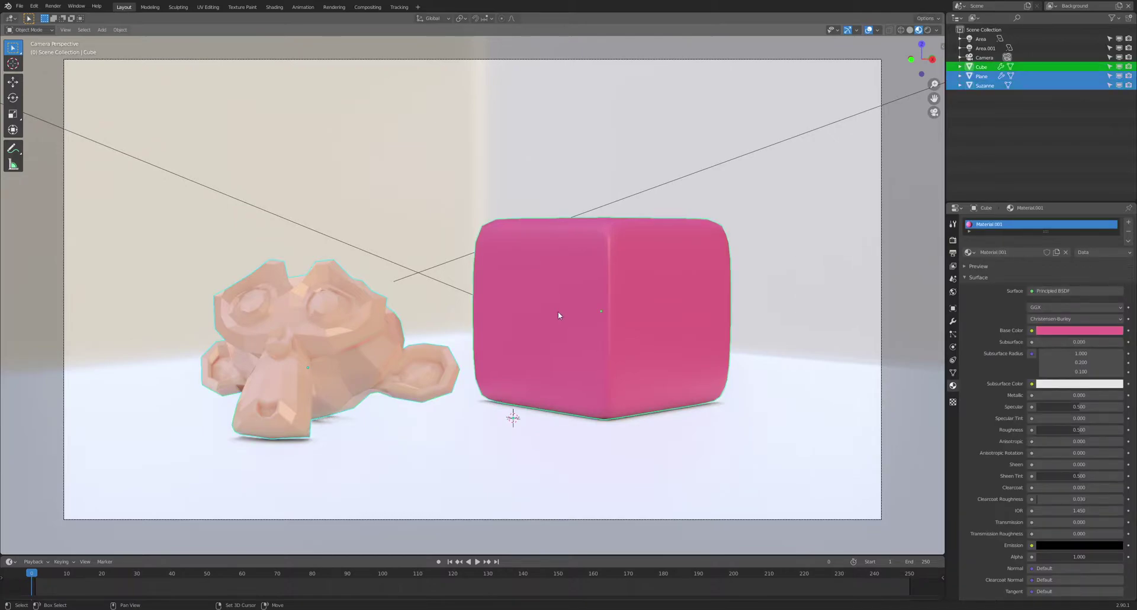
{"action": "key", "text": "m"}
{"action": "left_click", "coordinate": [394, 233]}
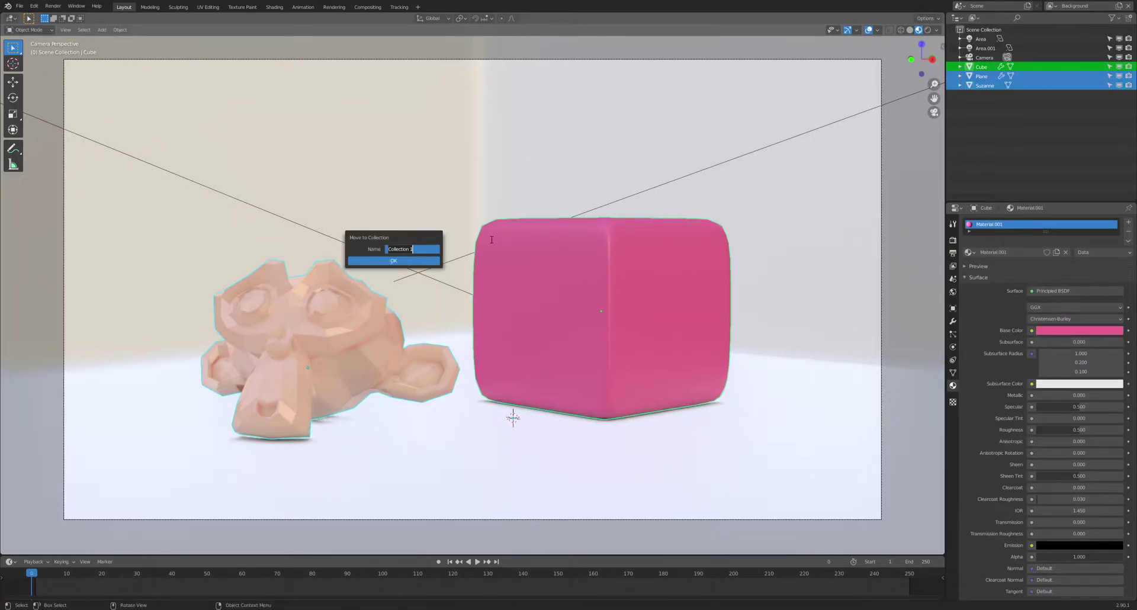
{"action": "type", "text": "Objects"}
{"action": "key", "text": "Return"}
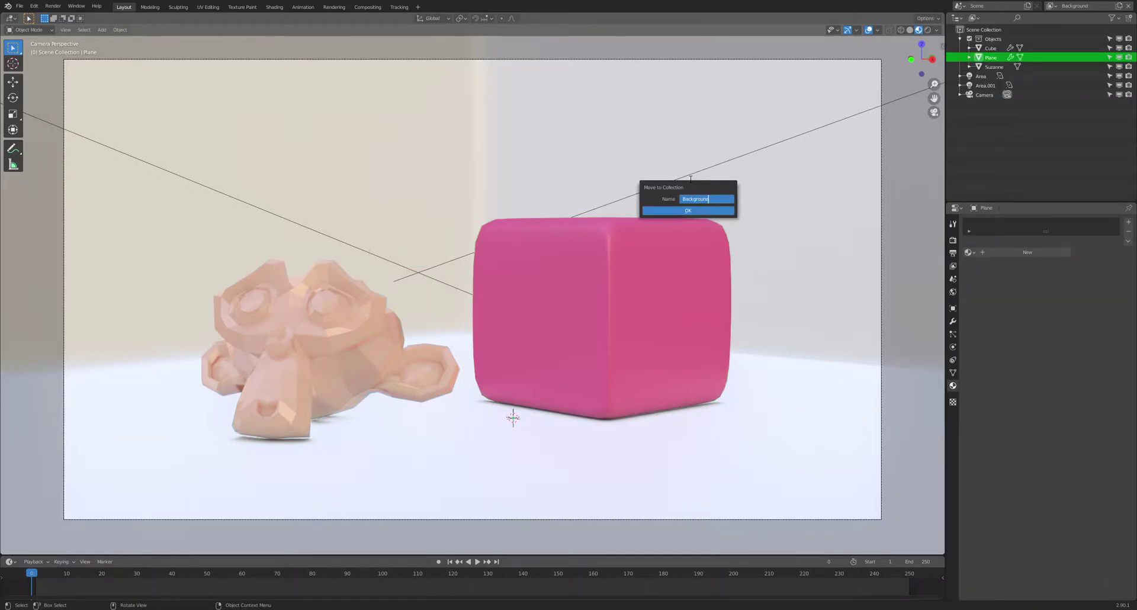
Step: Move the plane into a new collection named Background
{"action": "key", "text": "Return"}
{"action": "left_click", "coordinate": [726, 211]}
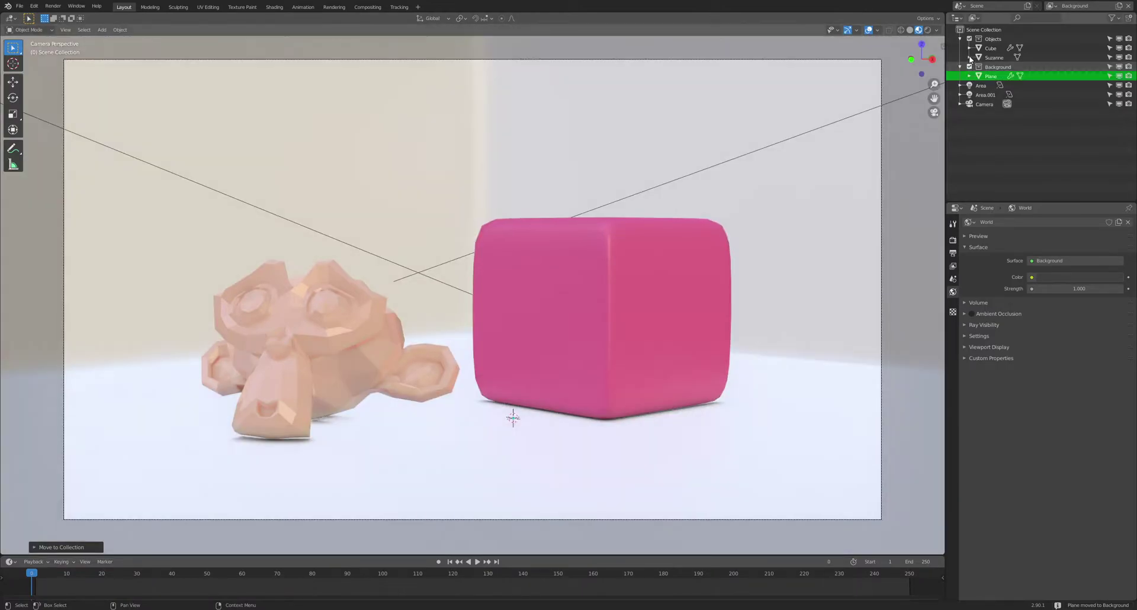
{"action": "left_click", "coordinate": [970, 39]}
{"action": "left_click", "coordinate": [970, 39]}
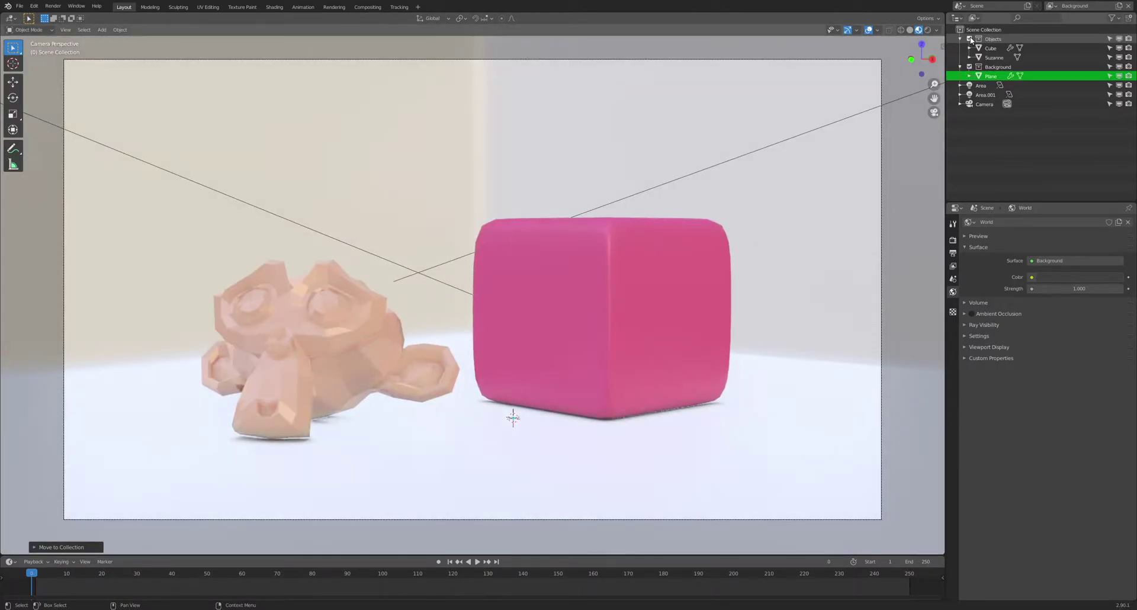
{"action": "left_click", "coordinate": [970, 39]}
{"action": "left_click", "coordinate": [970, 39]}
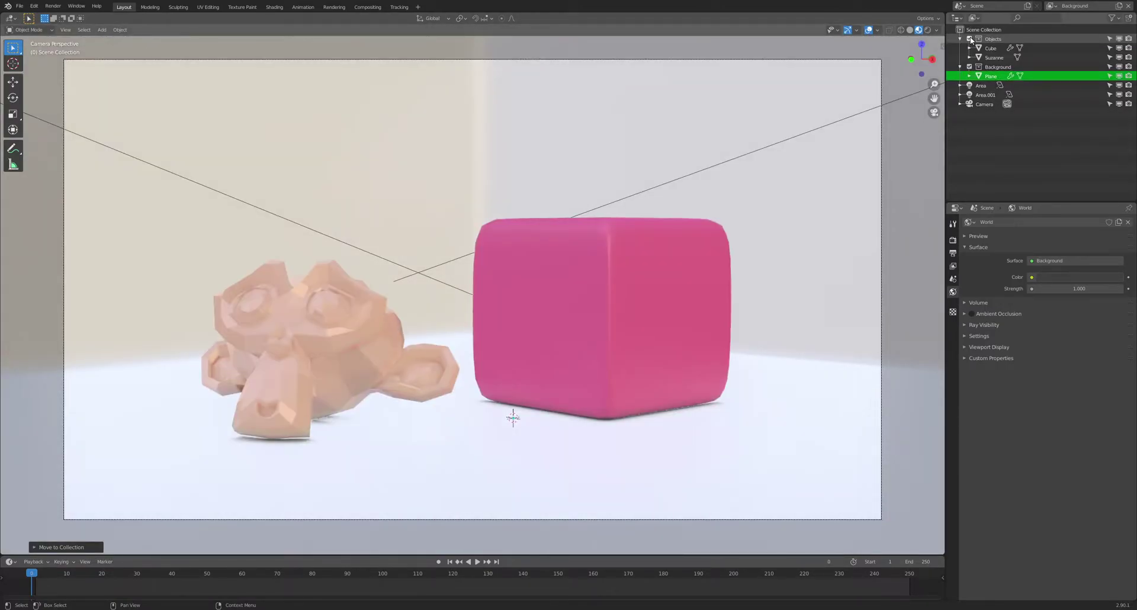
Step: Collapse both collections and disable the Objects collection from the Background view layer
{"action": "left_click_drag", "start_coordinate": [960, 67], "coordinate": [960, 38]}
{"action": "right_click", "coordinate": [991, 48]}
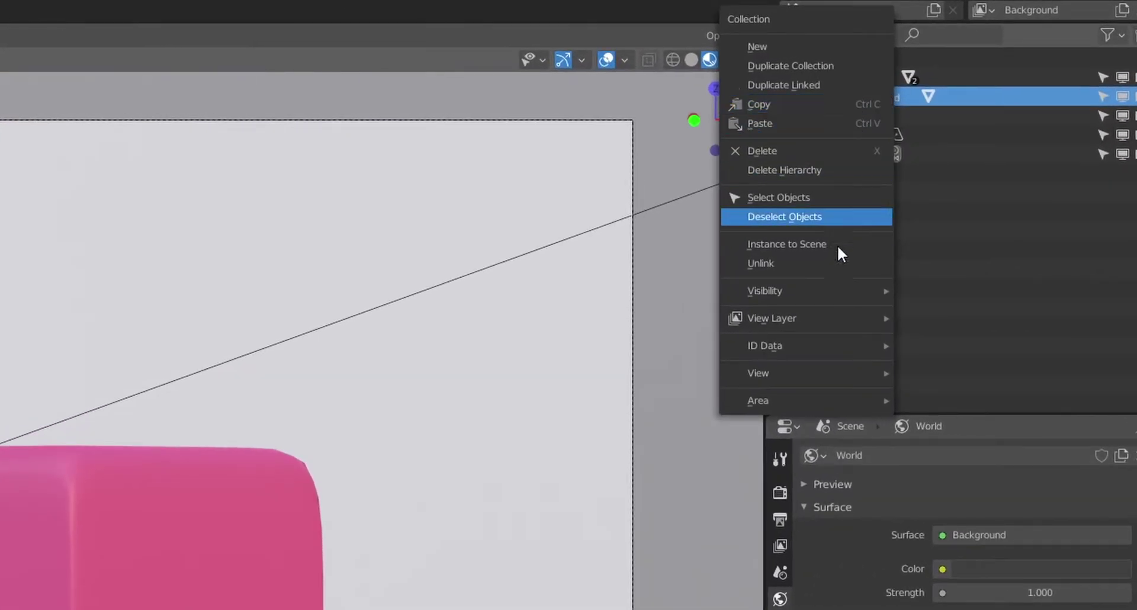
{"action": "mouse_move", "coordinate": [961, 158]}
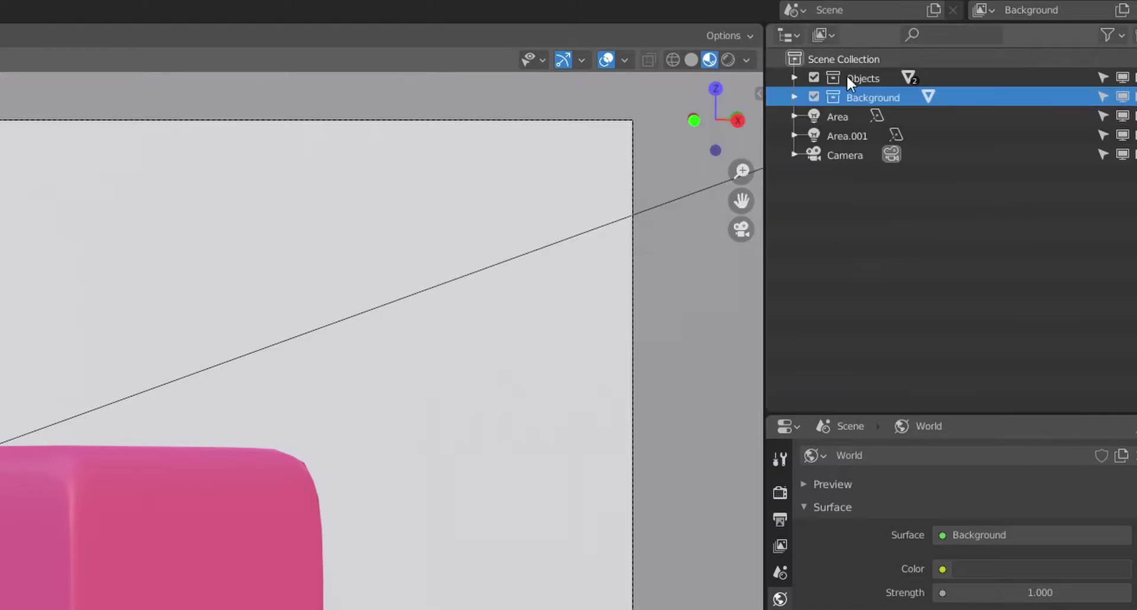
{"action": "right_click", "coordinate": [856, 77]}
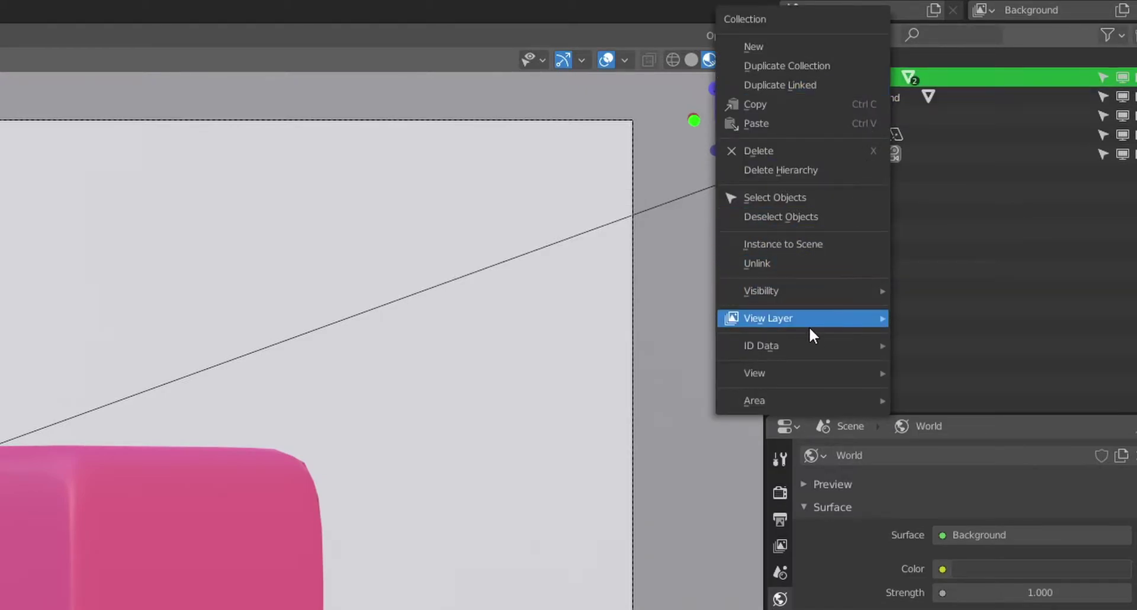
{"action": "mouse_move", "coordinate": [810, 320]}
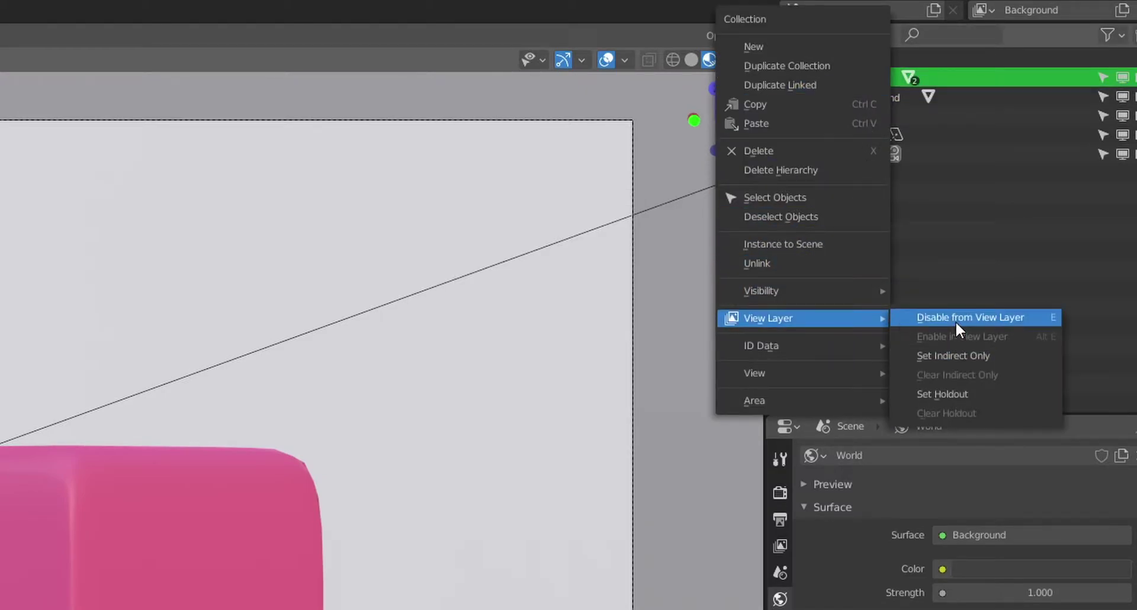
{"action": "left_click", "coordinate": [955, 319]}
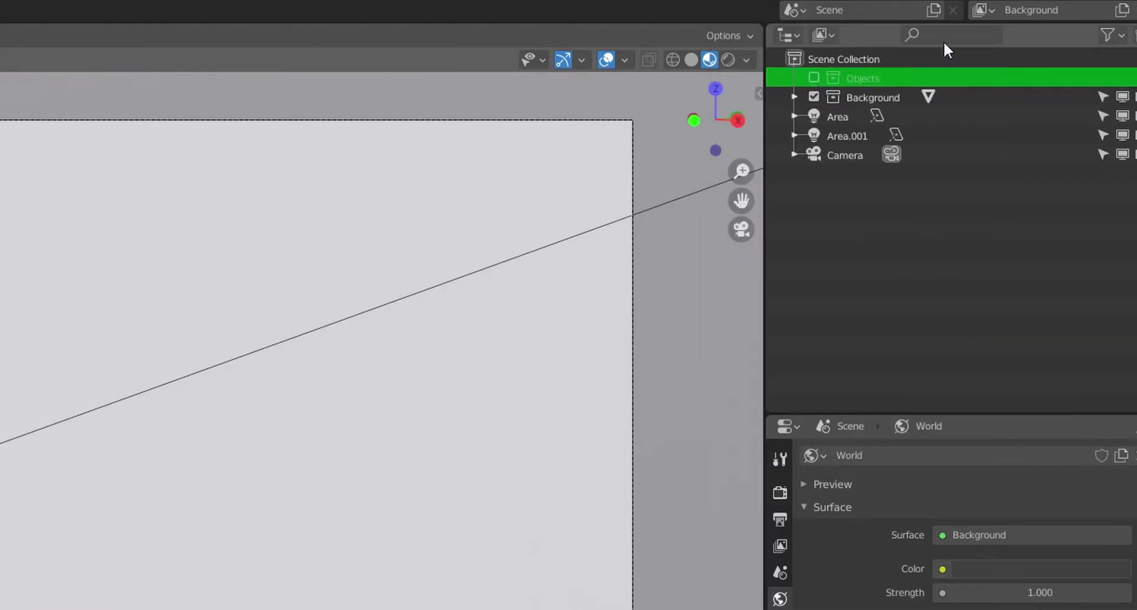
Step: Switch to the Objects view layer and disable the Background collection from it
{"action": "left_click", "coordinate": [983, 10]}
{"action": "left_click", "coordinate": [887, 56]}
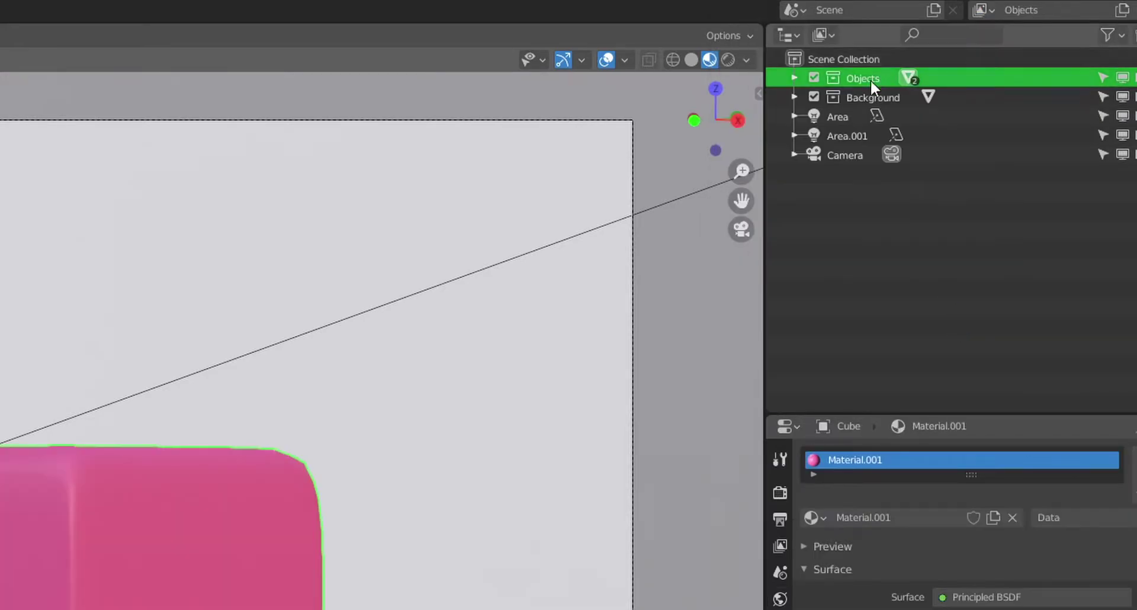
{"action": "left_click", "coordinate": [841, 95]}
{"action": "right_click", "coordinate": [840, 93]}
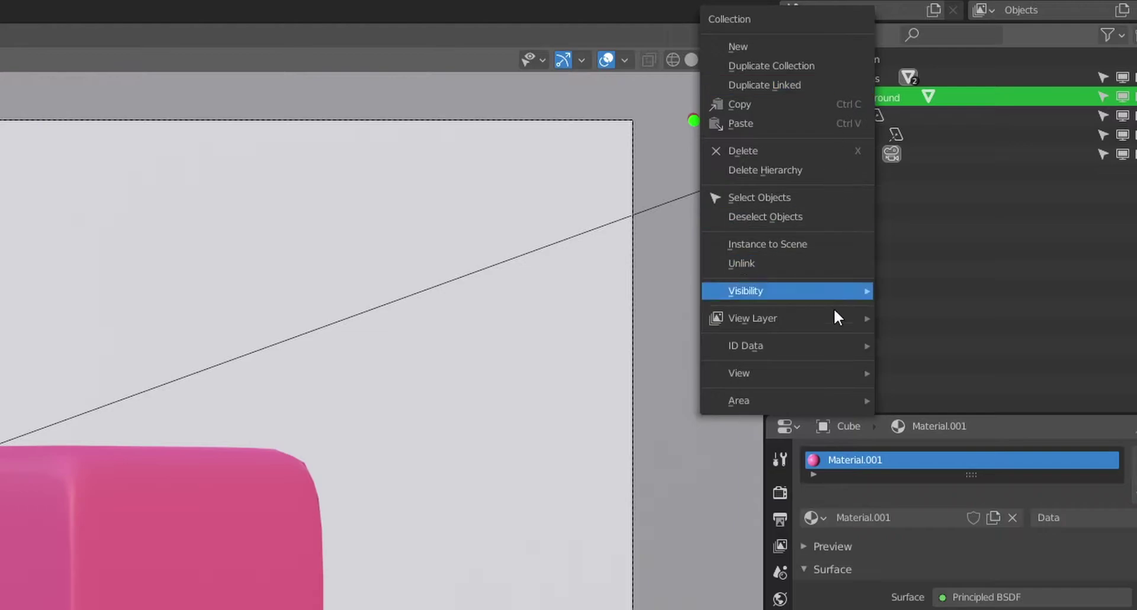
{"action": "mouse_move", "coordinate": [859, 318]}
{"action": "left_click", "coordinate": [938, 315]}
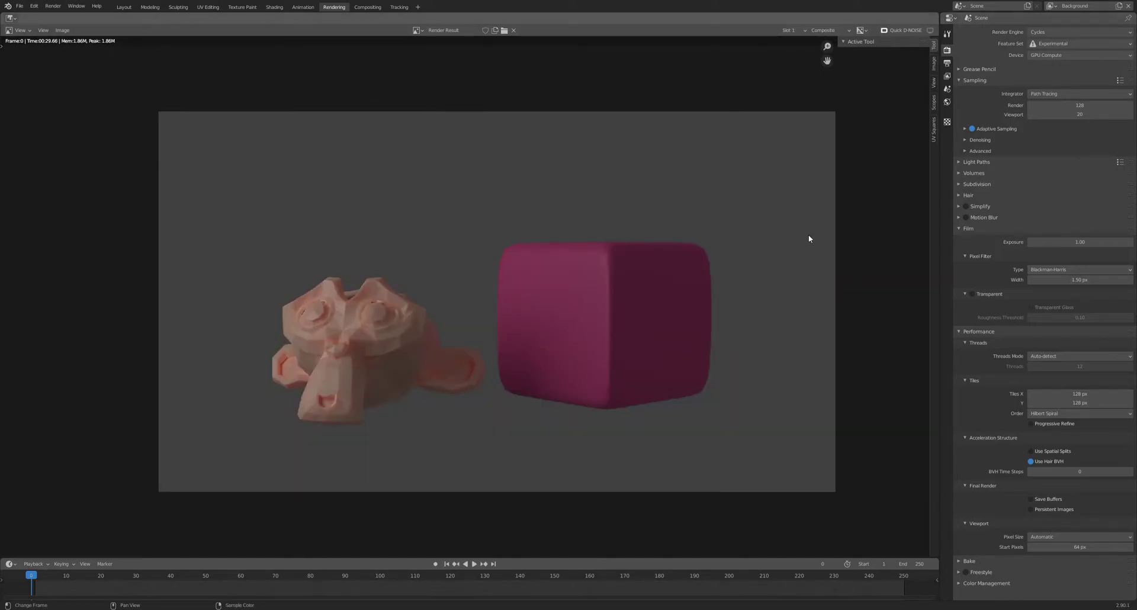
Step: In the Compositing workspace, space the Composite and Render Layers nodes apart and select the Objects layer in the Render Layers node
{"action": "left_click", "coordinate": [381, 7]}
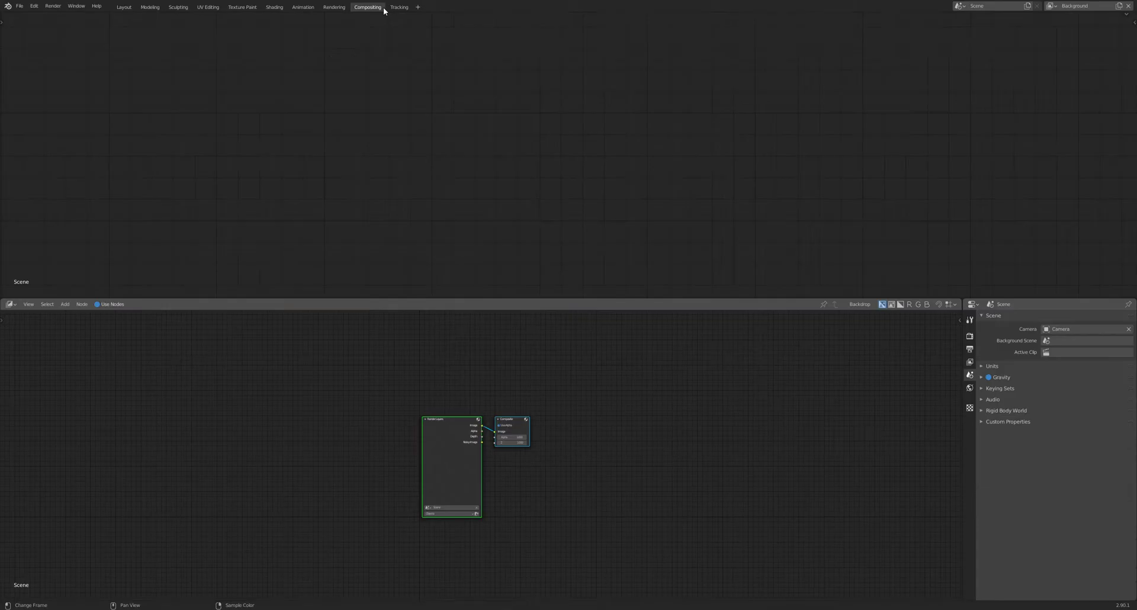
{"action": "scroll", "coordinate": [534, 433], "scroll_direction": "up", "scroll_amount": 3}
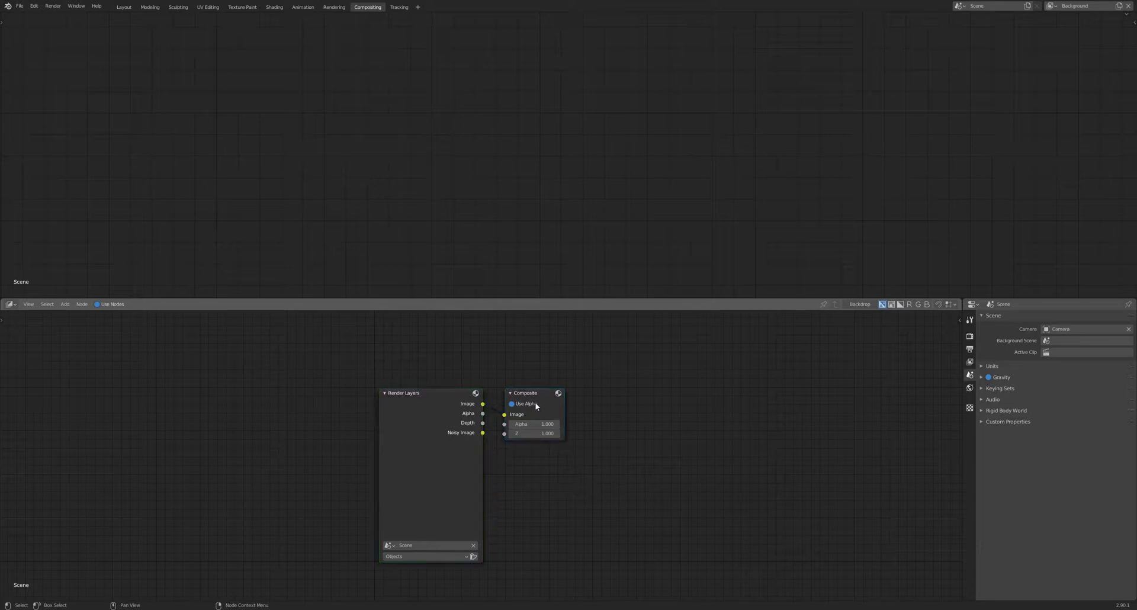
{"action": "left_click_drag", "start_coordinate": [535, 403], "coordinate": [705, 405]}
{"action": "left_click", "coordinate": [410, 557]}
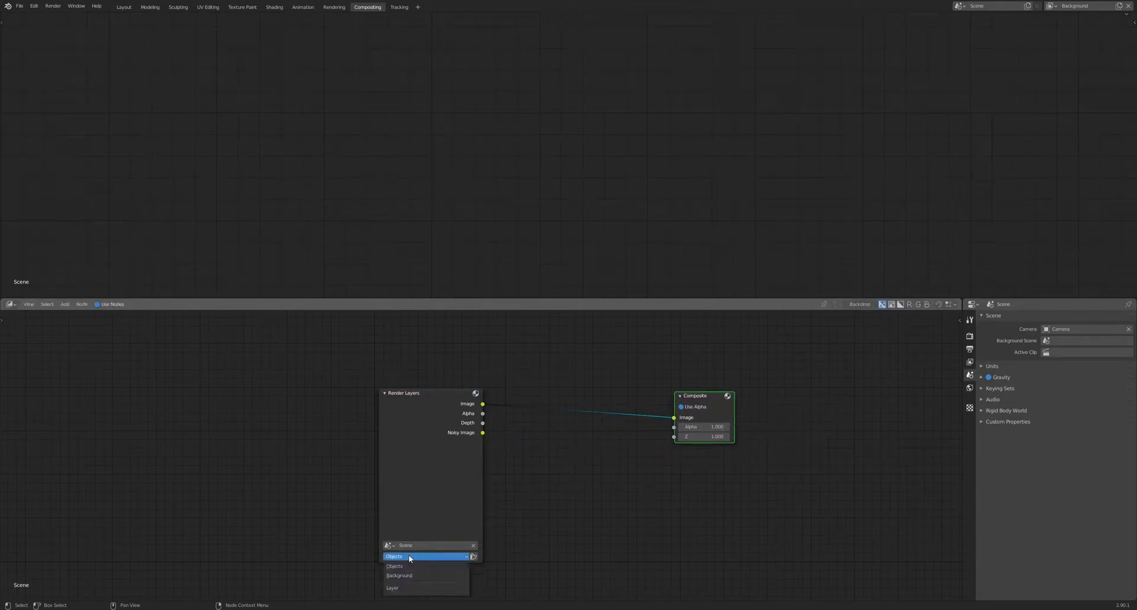
{"action": "left_click", "coordinate": [398, 569]}
{"action": "left_click_drag", "start_coordinate": [428, 398], "coordinate": [415, 419]}
Step: Add a second Render Layers node and set its layer to Background
{"action": "key", "text": "shift+a"}
{"action": "type", "text": "render"}
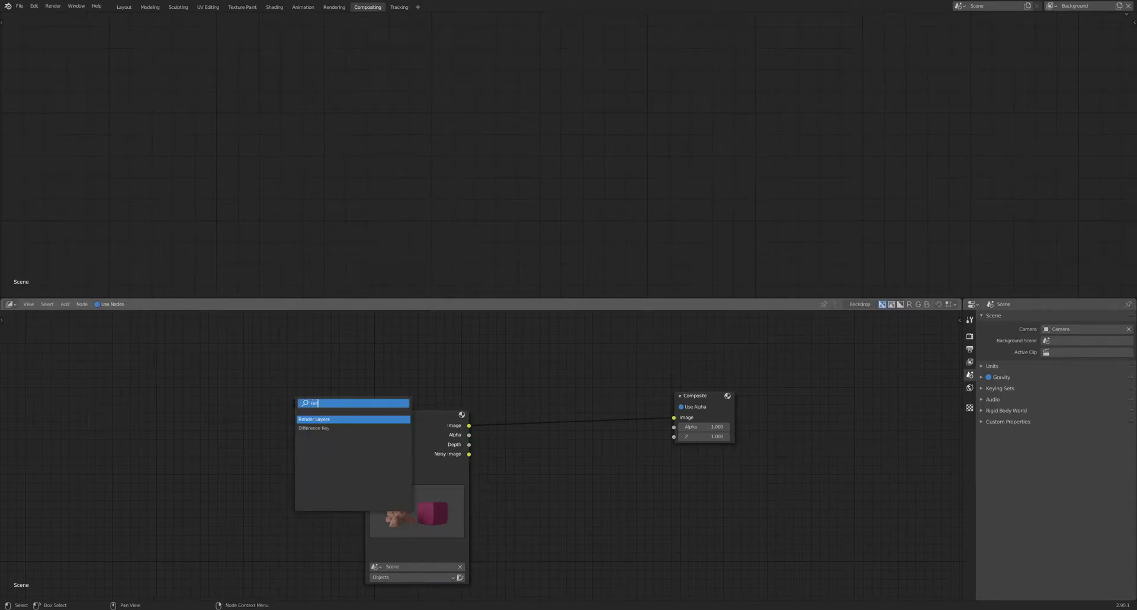
{"action": "key", "text": "Return"}
{"action": "left_click", "coordinate": [208, 528]}
{"action": "left_click", "coordinate": [222, 541]}
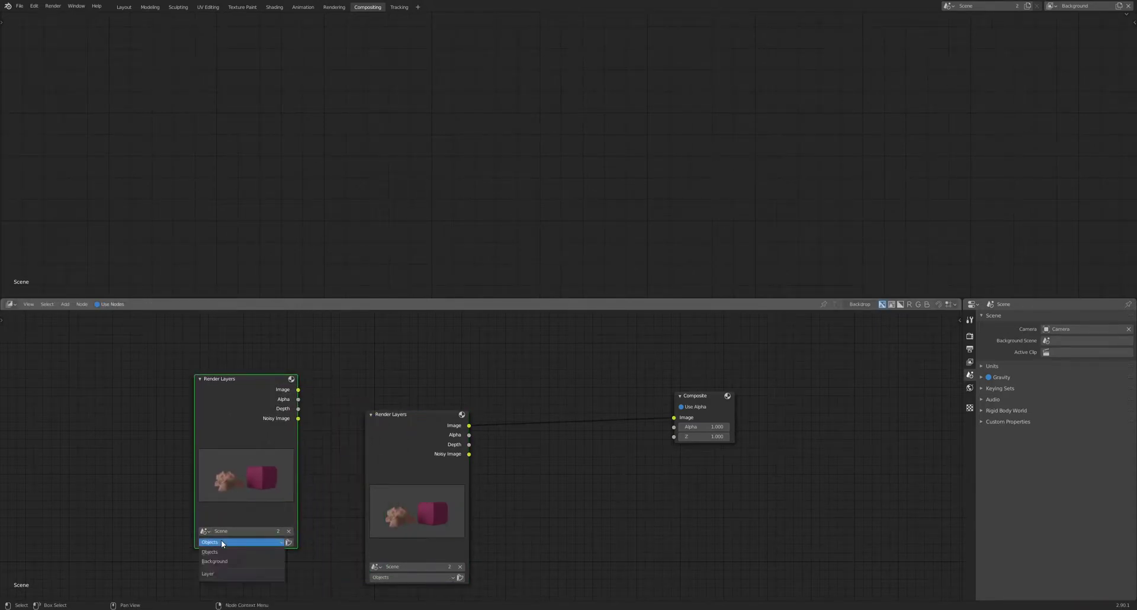
{"action": "left_click", "coordinate": [221, 559]}
Step: Disconnect the Composite node and move it aside, then arrange the Background Render Layers node above the Objects one
{"action": "left_click_drag", "start_coordinate": [449, 462], "coordinate": [383, 529]}
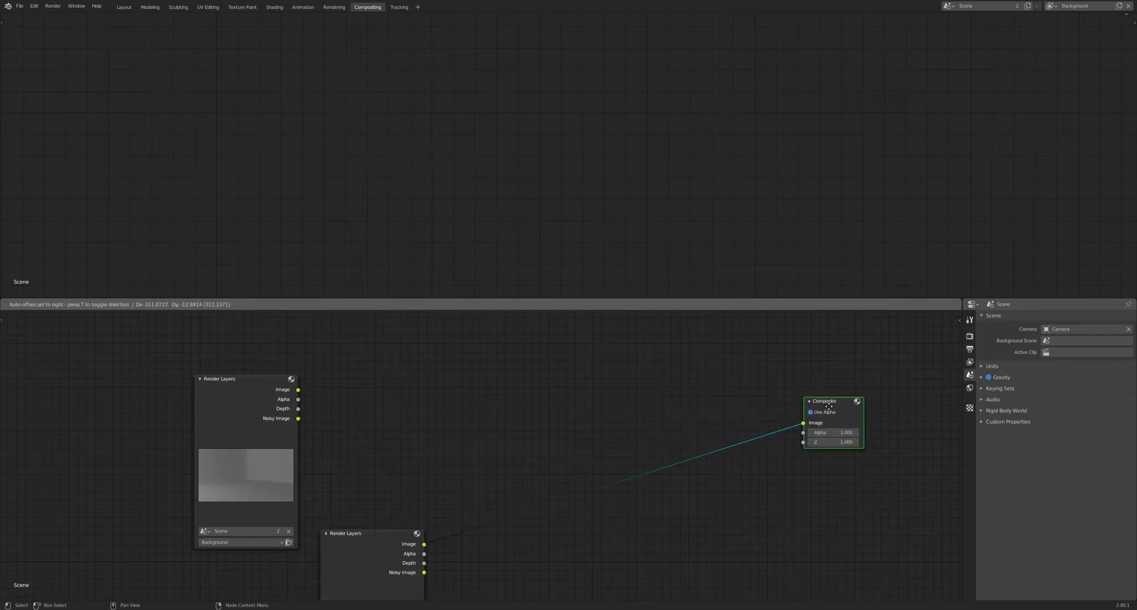
{"action": "left_click_drag", "start_coordinate": [803, 423], "coordinate": [114, 398]}
{"action": "left_click_drag", "start_coordinate": [251, 382], "coordinate": [470, 370]}
{"action": "scroll", "coordinate": [517, 436], "scroll_direction": "down", "scroll_amount": 2}
{"action": "scroll", "coordinate": [503, 448], "scroll_direction": "down", "scroll_amount": 2}
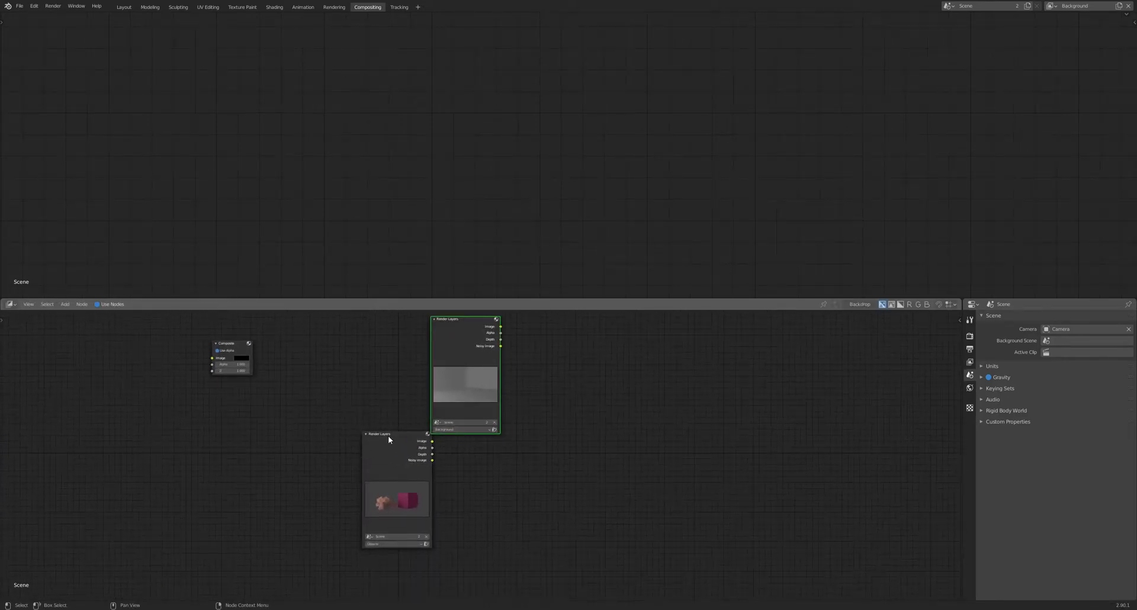
{"action": "left_click_drag", "start_coordinate": [389, 437], "coordinate": [692, 414]}
Step: Add an Alpha Over node combining the Background image with the Objects image over it, and preview its output in a Viewer node
{"action": "key", "text": "shift+a"}
{"action": "left_click", "coordinate": [645, 436]}
{"action": "type", "text": "alpha"}
{"action": "key", "text": "Return"}
{"action": "left_click", "coordinate": [657, 441]}
{"action": "left_click_drag", "start_coordinate": [501, 326], "coordinate": [678, 429]}
{"action": "left_click", "coordinate": [705, 402], "text": "ctrl+shift"}
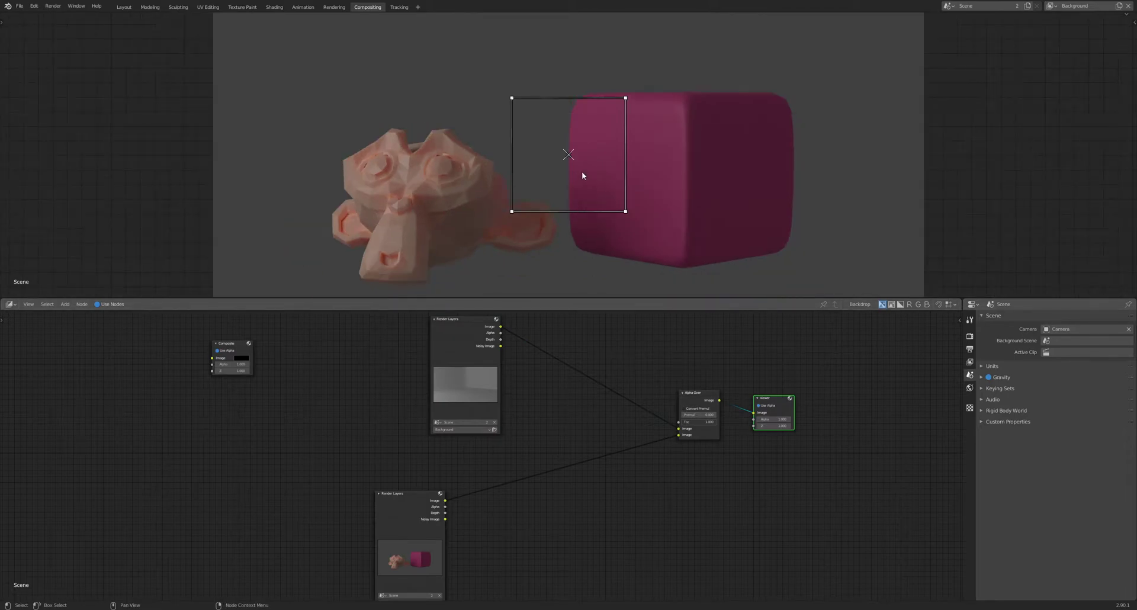
{"action": "left_click", "coordinate": [679, 437]}
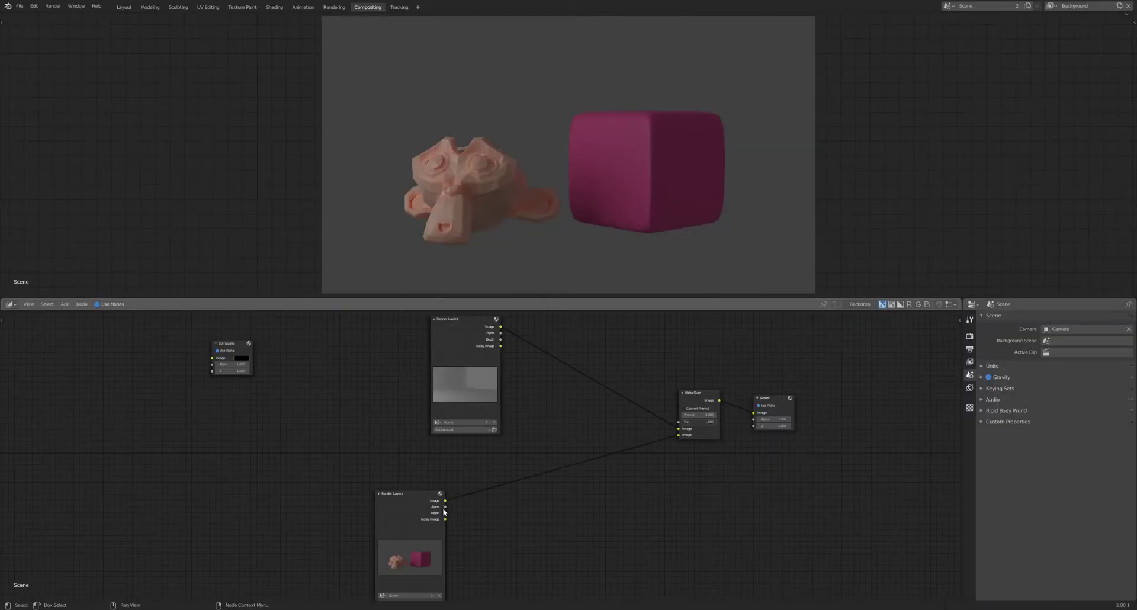
Step: Preview the alpha outputs of the Objects and Background Render Layers nodes in the viewer
{"action": "left_click", "coordinate": [449, 512], "text": "ctrl+shift"}
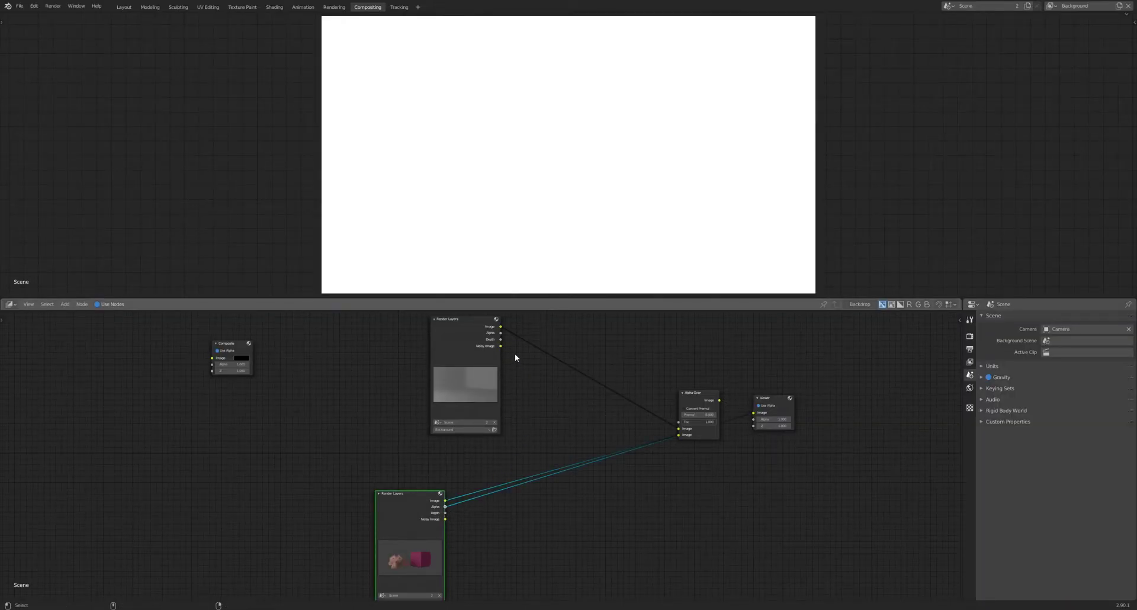
{"action": "left_click", "coordinate": [499, 334], "text": "ctrl+shift"}
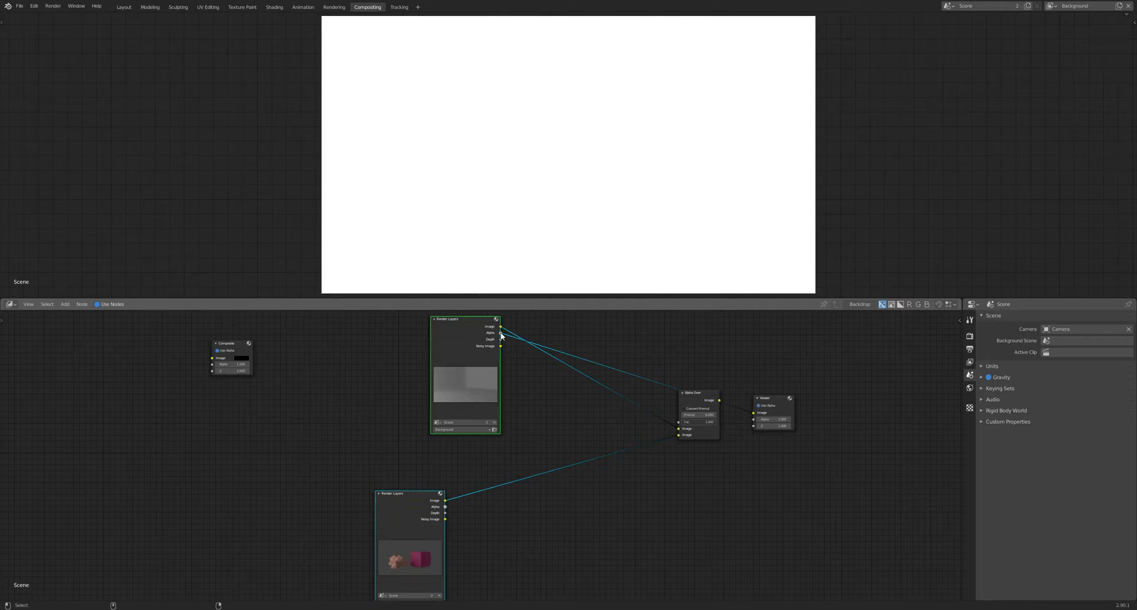
{"action": "left_click", "coordinate": [448, 510], "text": "ctrl+shift"}
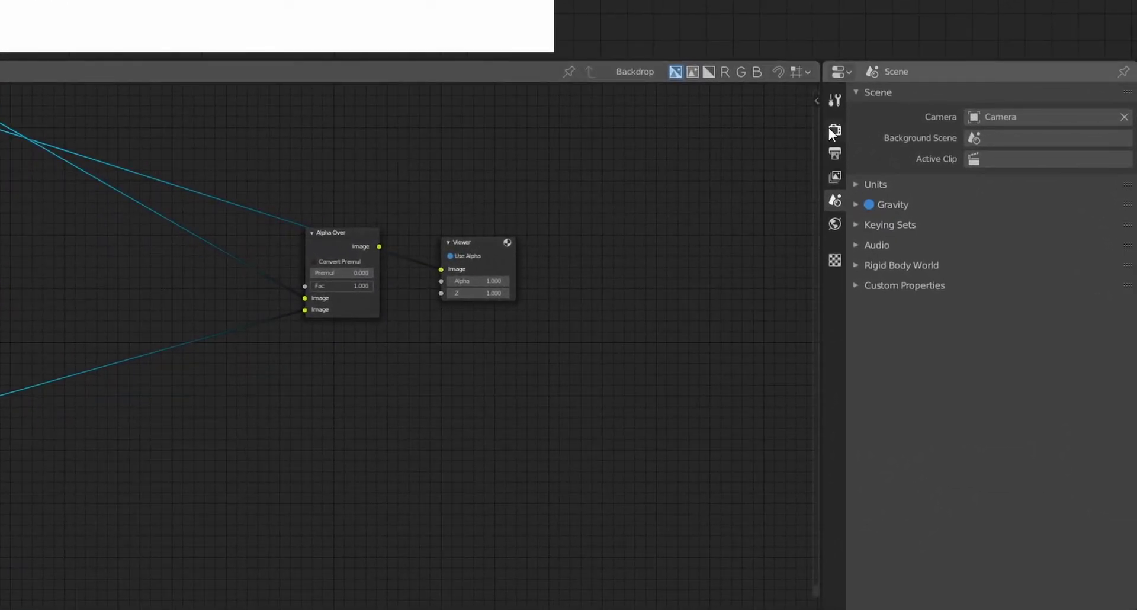
Step: Enable Transparent film in the scene's render settings
{"action": "left_click", "coordinate": [835, 130]}
{"action": "left_click", "coordinate": [859, 434]}
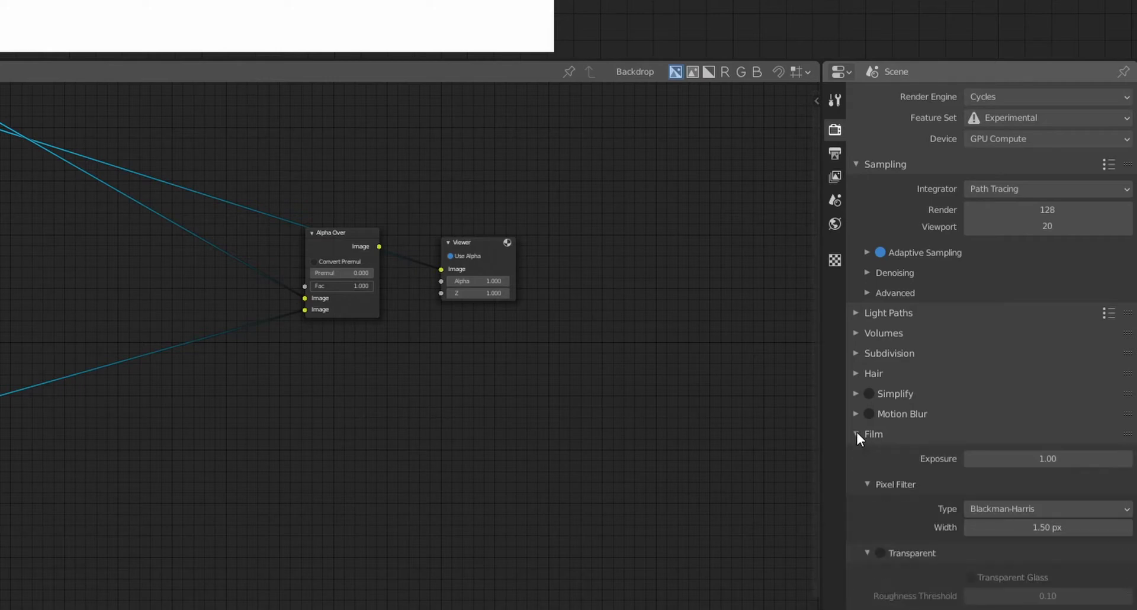
{"action": "left_click", "coordinate": [881, 552]}
Step: Preview the alpha outputs of both Render Layers nodes, and return the viewer to the Alpha Over result
{"action": "left_click", "coordinate": [465, 355], "text": "ctrl+shift"}
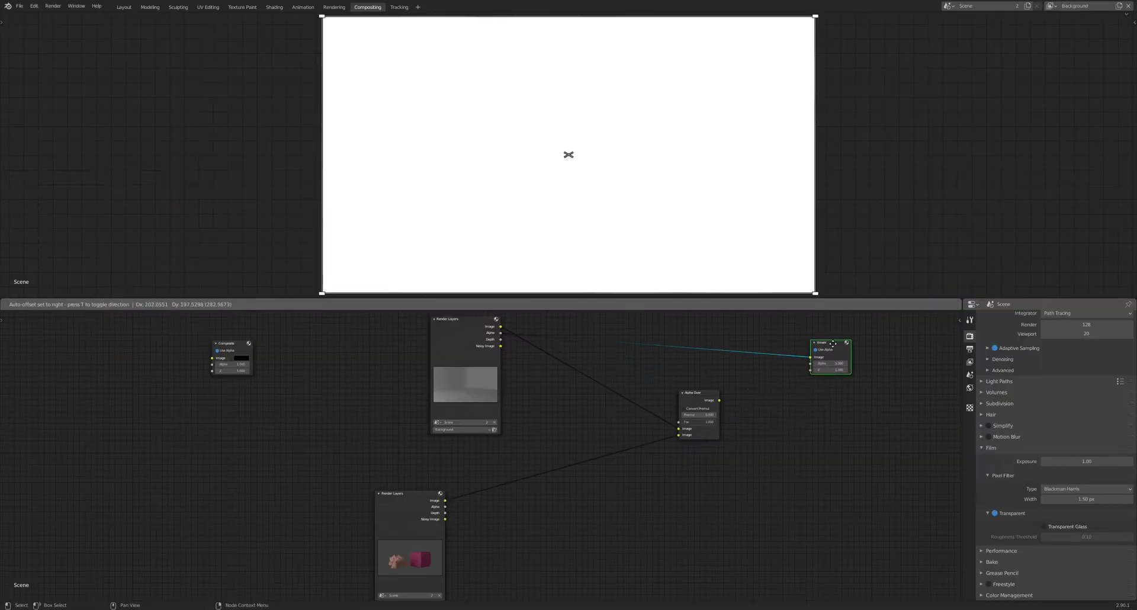
{"action": "left_click", "coordinate": [447, 507], "text": "ctrl+shift"}
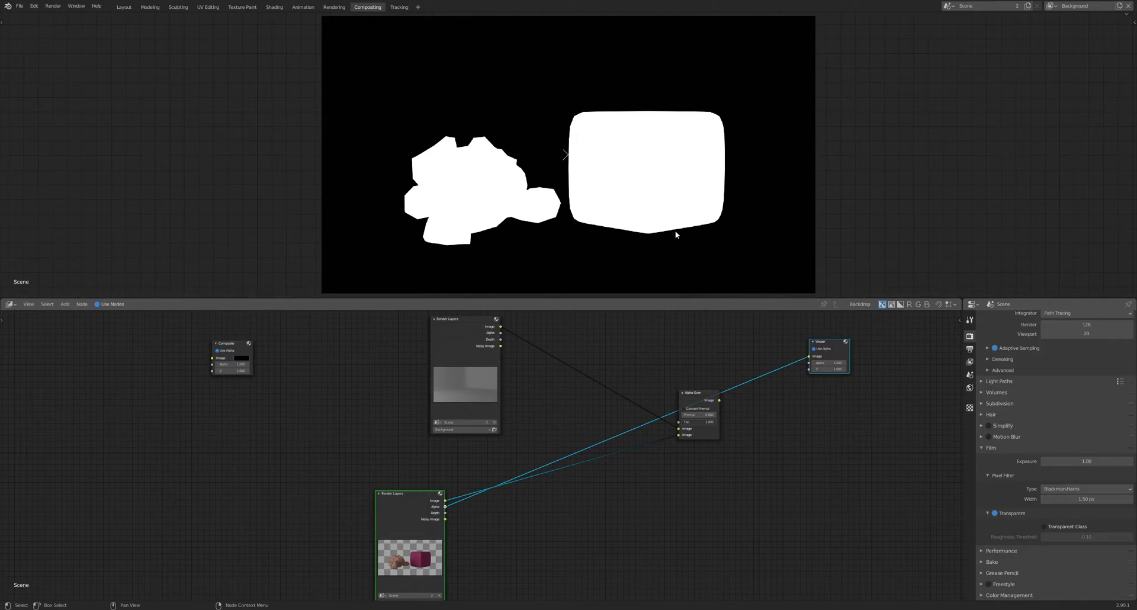
{"action": "left_click", "coordinate": [718, 400], "text": "ctrl+shift"}
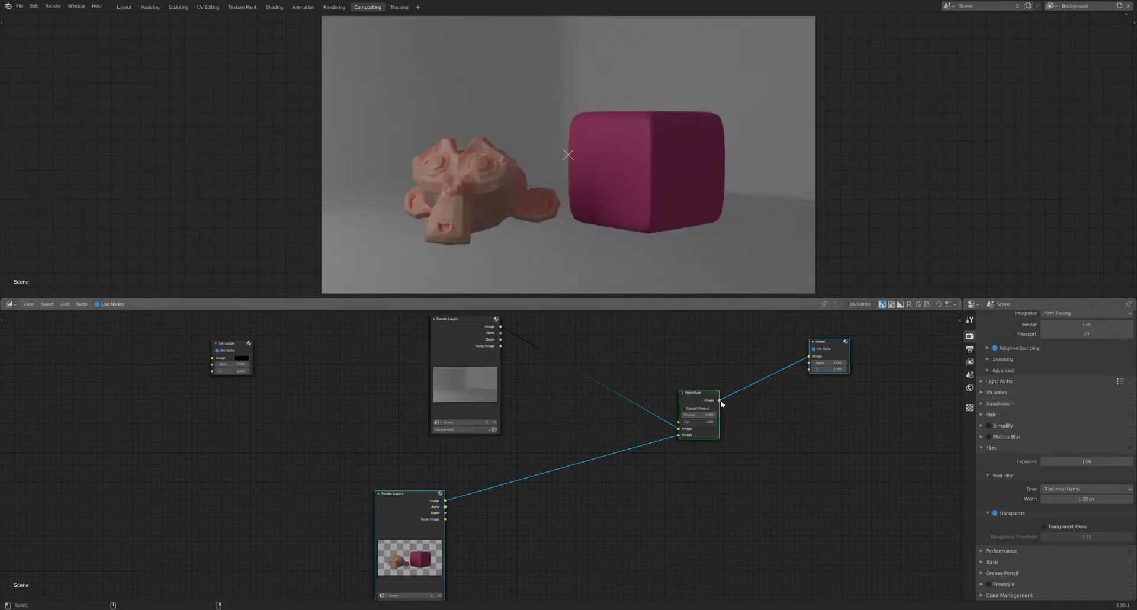
{"action": "left_click_drag", "start_coordinate": [831, 381], "coordinate": [821, 407]}
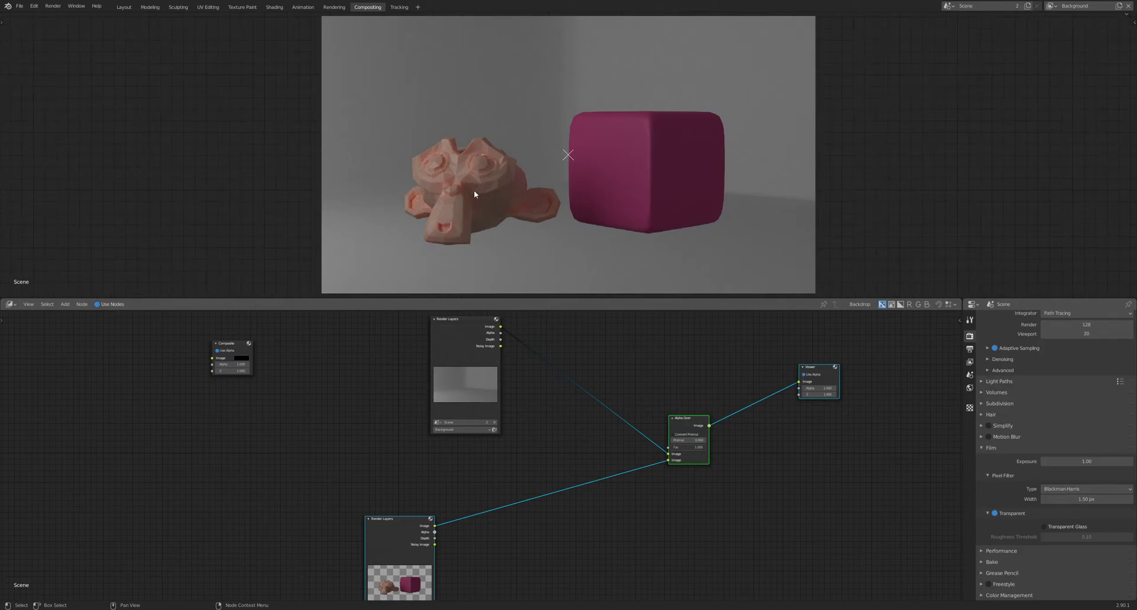
Step: Examine the combined image up close around the bases of the monkey head and the cube
{"action": "key", "text": "v"}
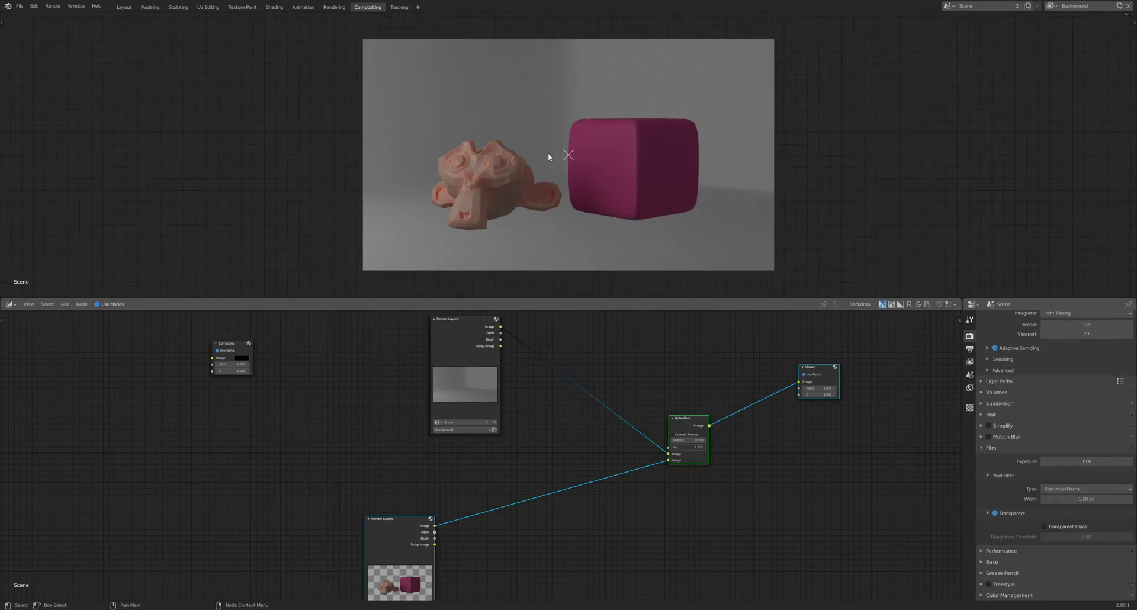
{"action": "key", "text": "alt+v"}
{"action": "key", "text": "alt+v"}
{"action": "key", "text": "alt+v"}
{"action": "key", "text": "alt+v"}
{"action": "key", "text": "alt+v"}
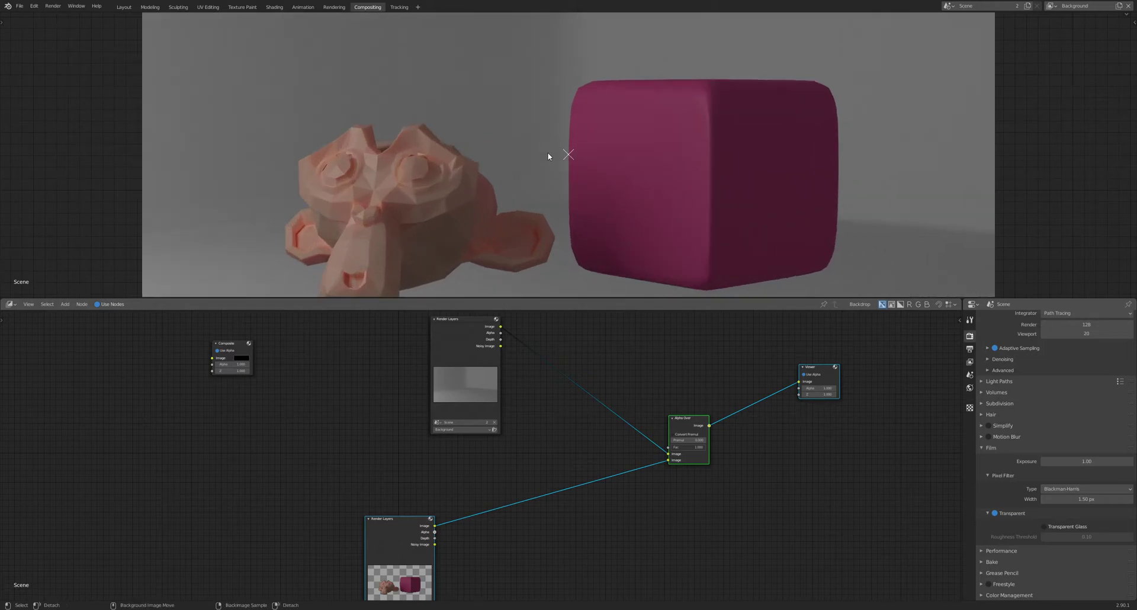
{"action": "key", "text": "alt+d"}
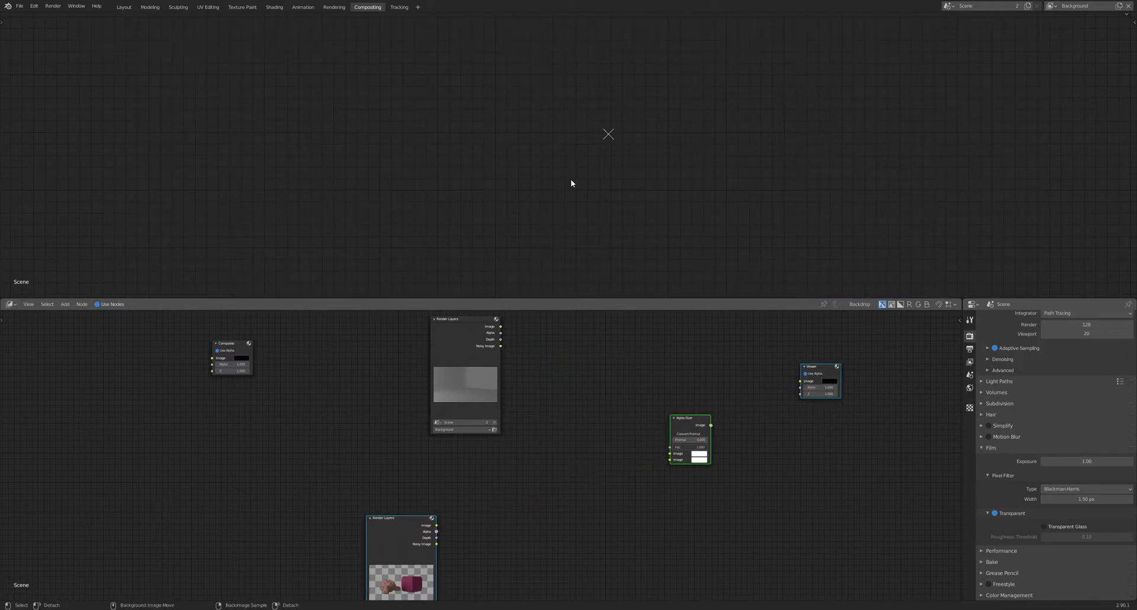
{"action": "key", "text": "ctrl+z"}
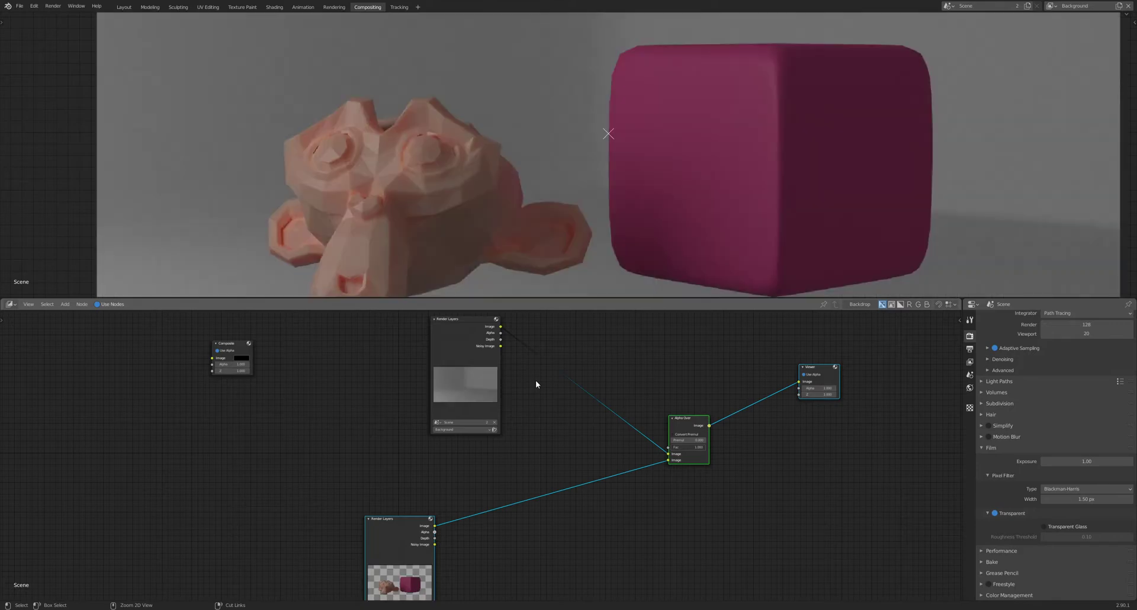
{"action": "middle_click_drag", "start_coordinate": [558, 233], "coordinate": [598, 219], "text": "alt"}
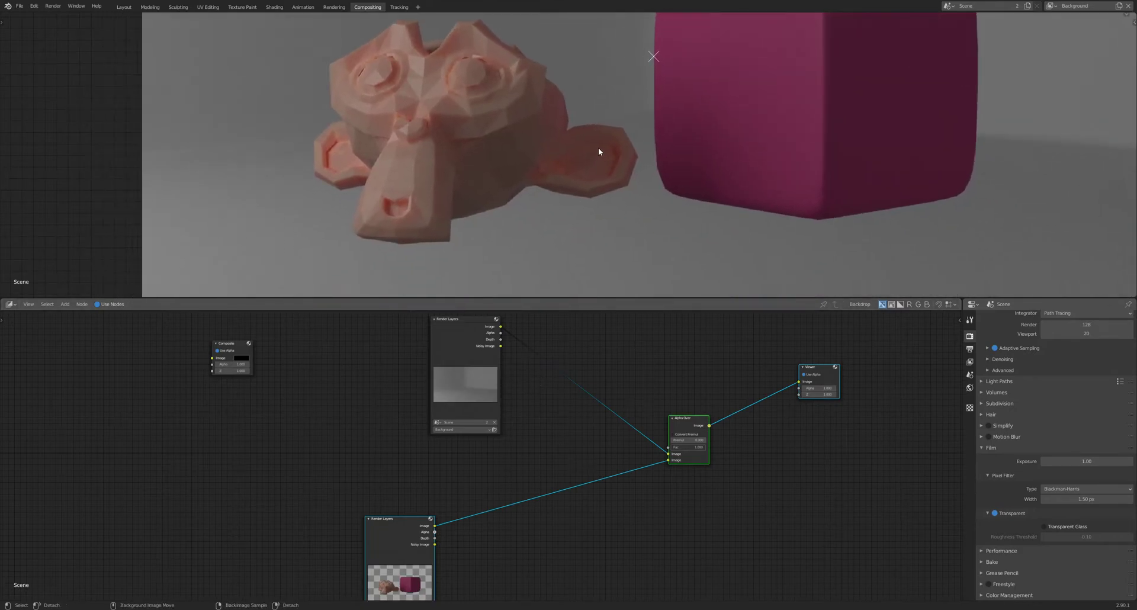
{"action": "middle_click_drag", "start_coordinate": [598, 152], "coordinate": [605, 139], "text": "alt"}
{"action": "middle_click_drag", "start_coordinate": [668, 179], "coordinate": [559, 170], "text": "alt"}
{"action": "middle_click_drag", "start_coordinate": [419, 211], "coordinate": [521, 178], "text": "alt"}
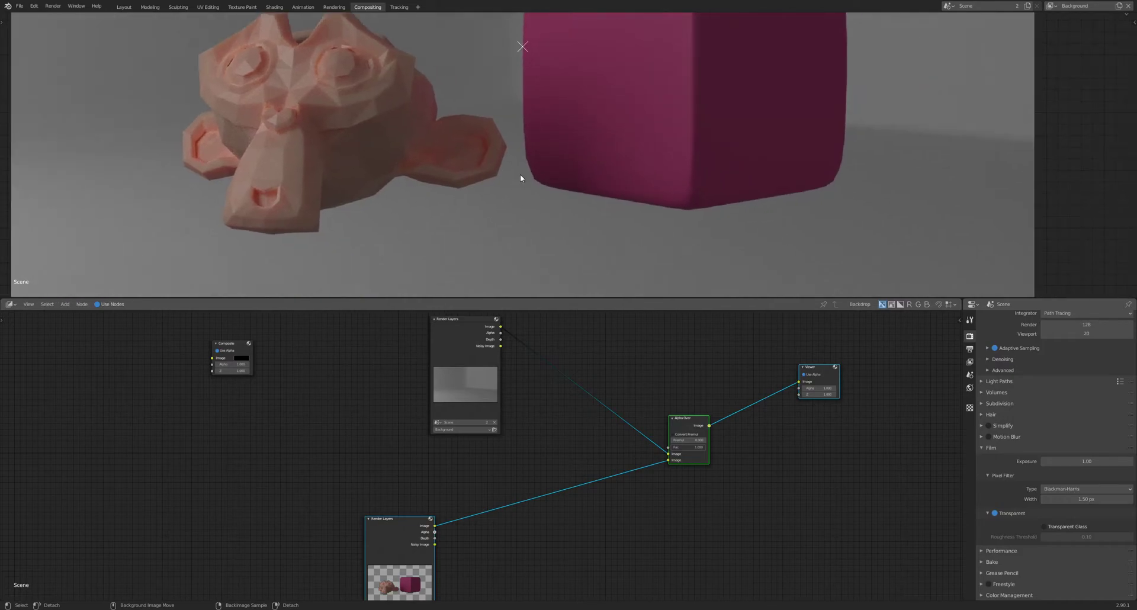
{"action": "key", "text": "alt+v"}
{"action": "key", "text": "v"}
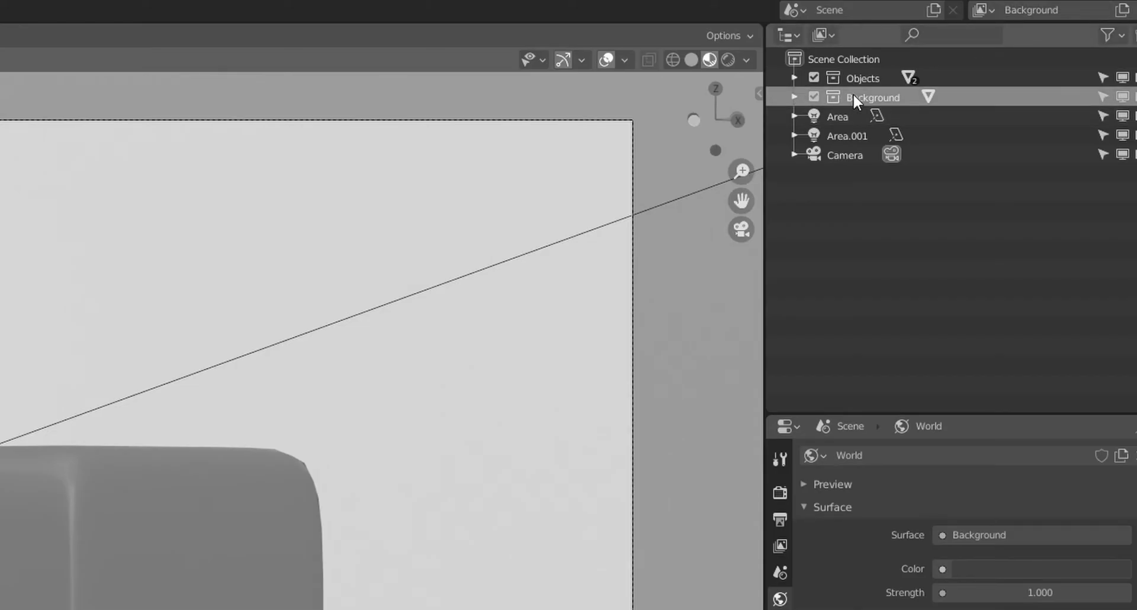
Step: Disable the Objects collection in the Background view layer, and switch to the Objects view layer
{"action": "right_click", "coordinate": [855, 77]}
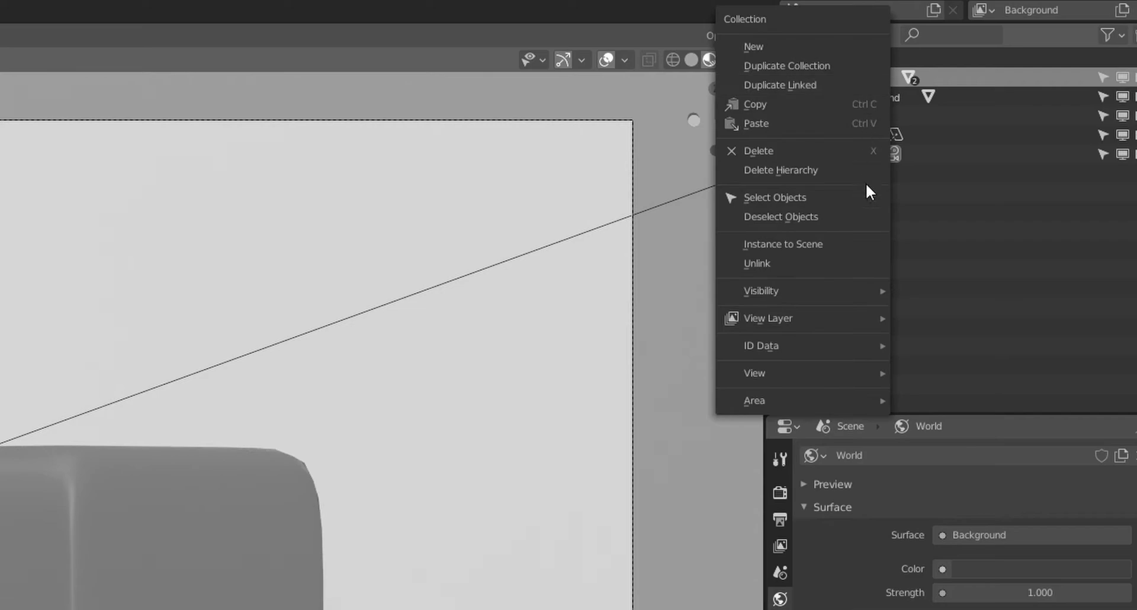
{"action": "mouse_move", "coordinate": [810, 323]}
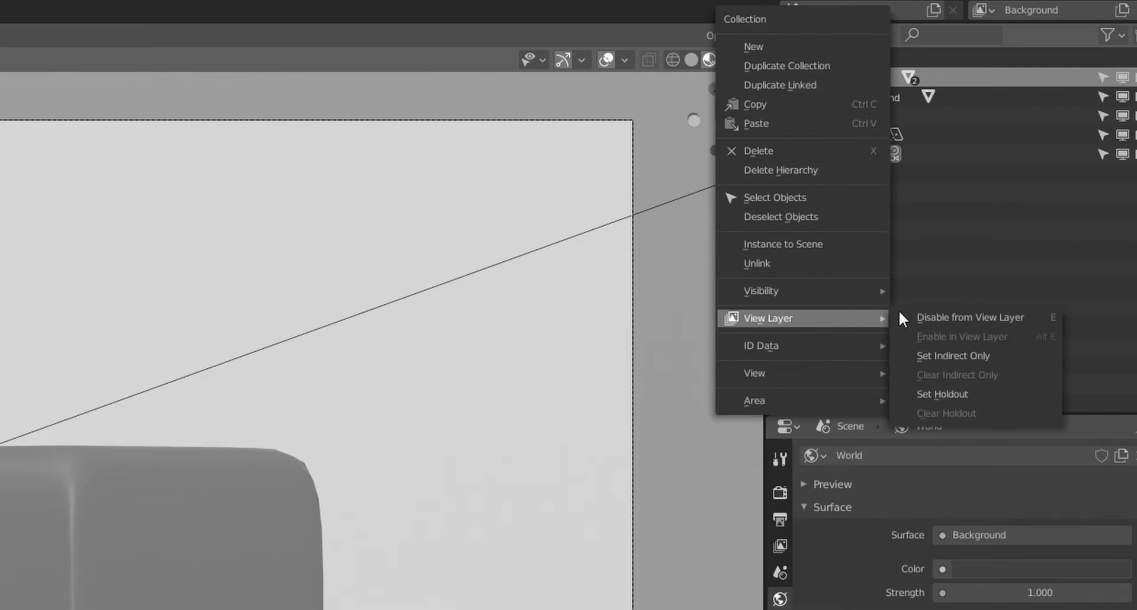
{"action": "left_click", "coordinate": [955, 320]}
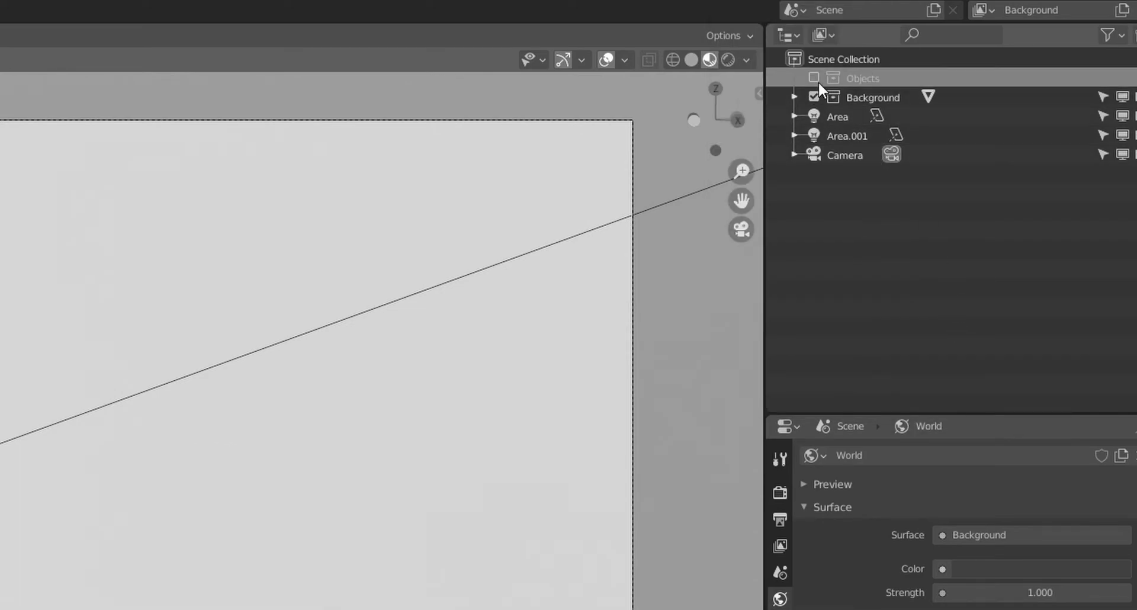
{"action": "left_click", "coordinate": [984, 10]}
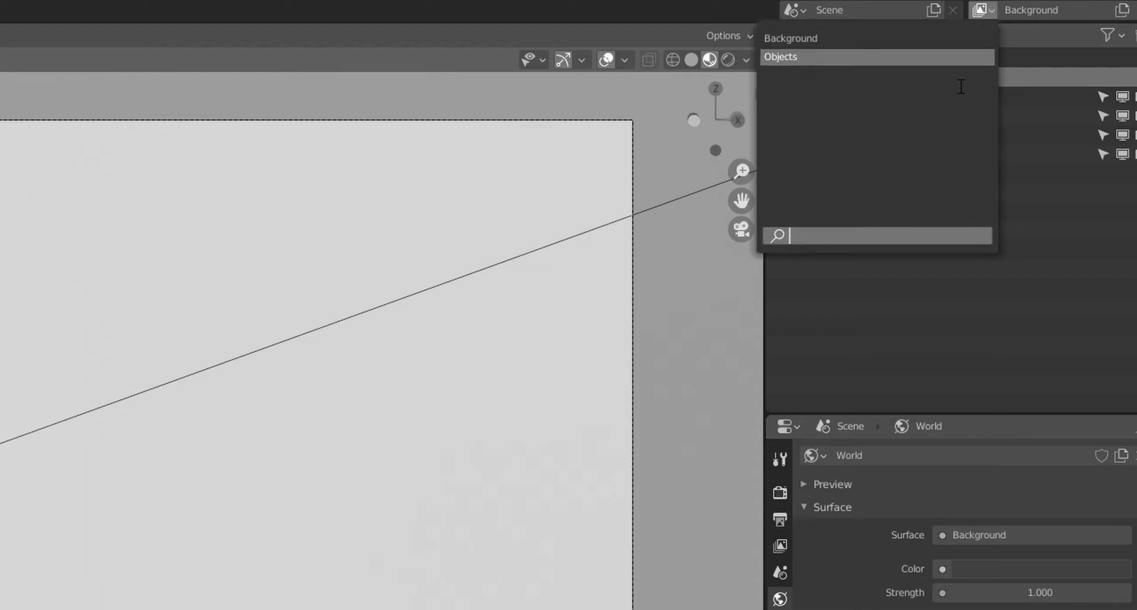
{"action": "left_click", "coordinate": [887, 61]}
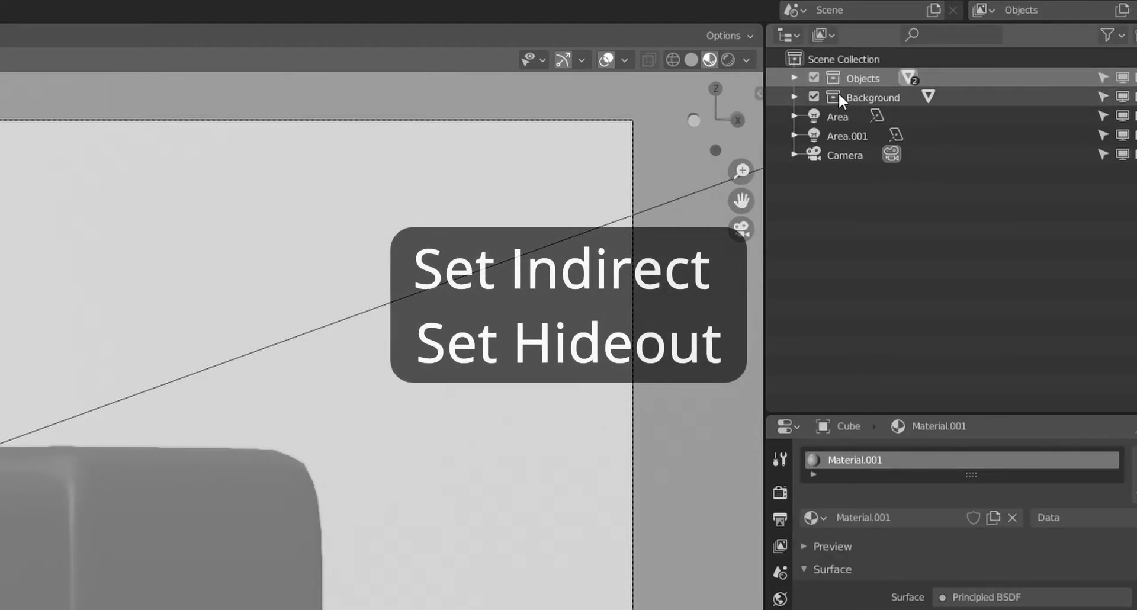
{"action": "right_click", "coordinate": [842, 92]}
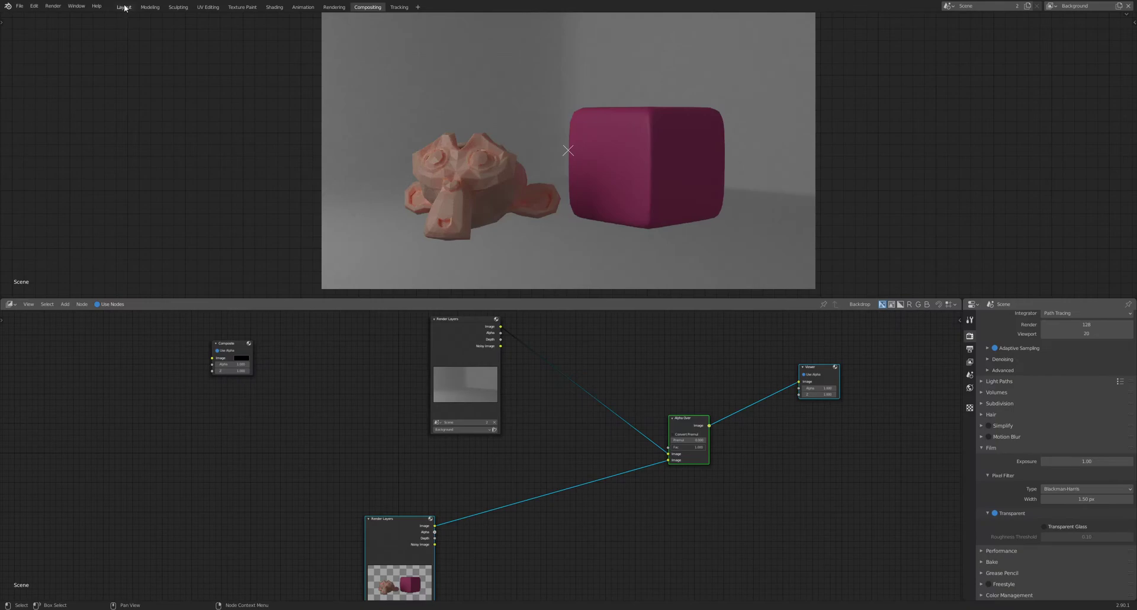
Step: In the Layout workspace, switch to the Objects view layer and set the Background collection as a holdout
{"action": "left_click", "coordinate": [124, 8]}
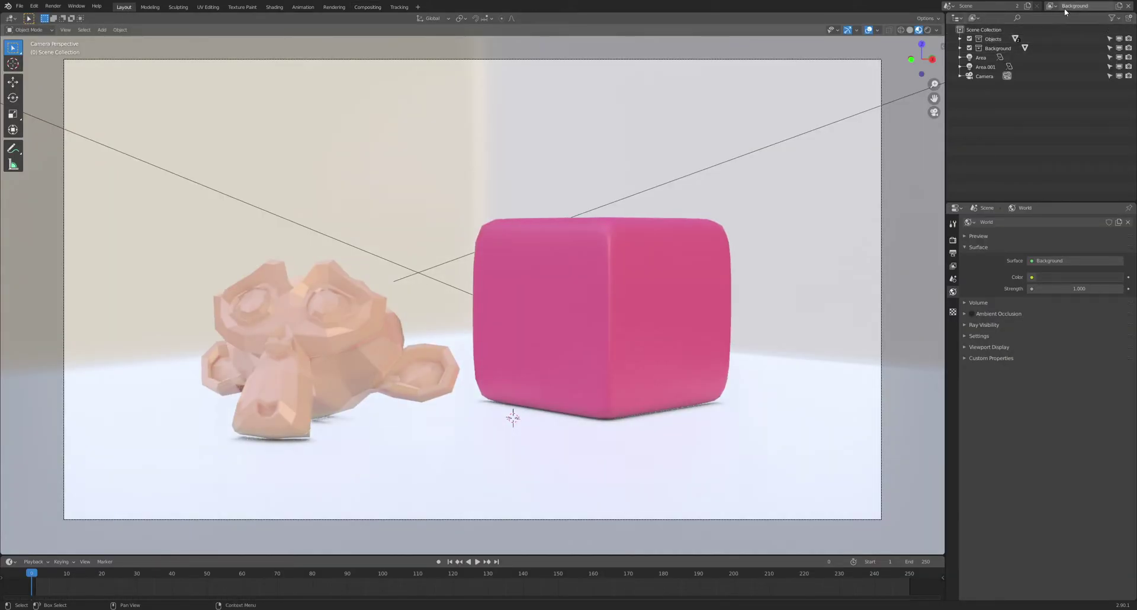
{"action": "left_click", "coordinate": [1052, 6]}
{"action": "left_click", "coordinate": [1007, 30]}
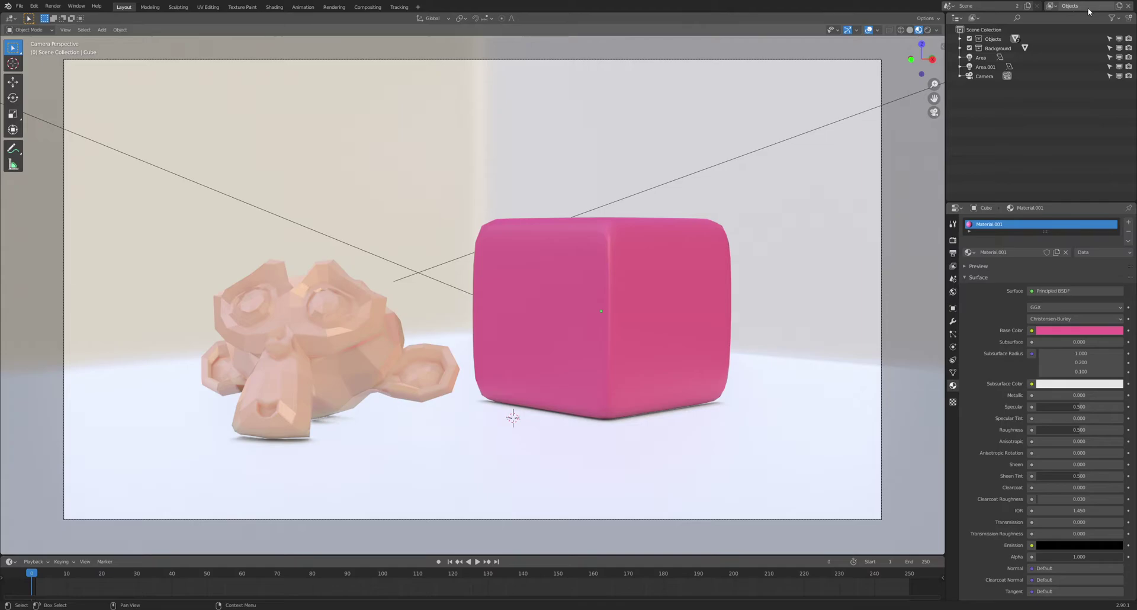
{"action": "right_click", "coordinate": [995, 50]}
{"action": "mouse_move", "coordinate": [972, 155]}
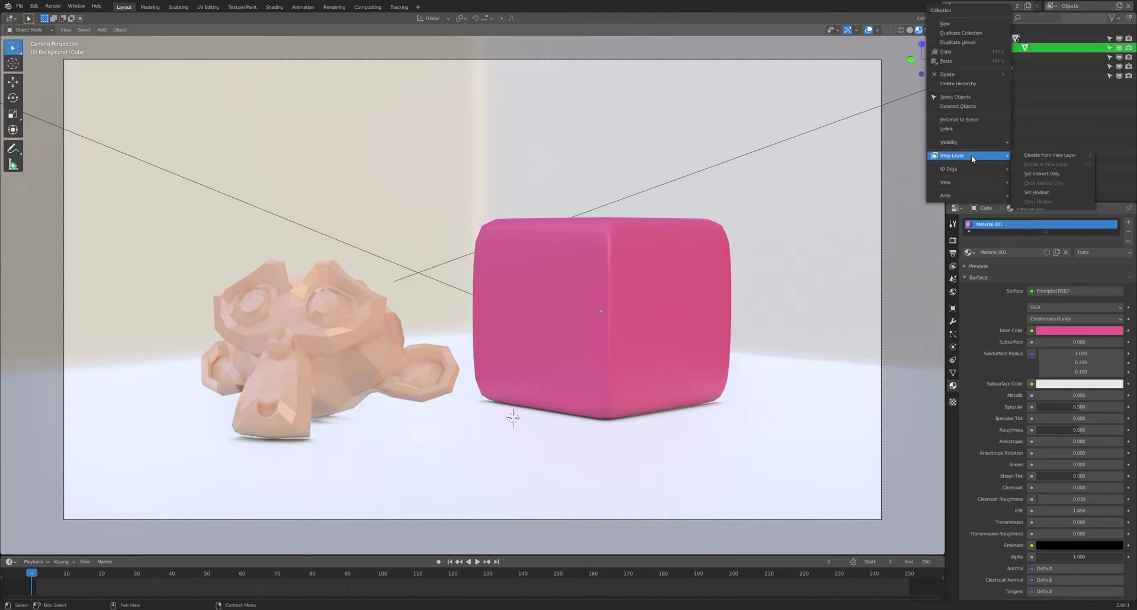
{"action": "left_click", "coordinate": [1038, 191]}
Step: Switch to the Background view layer and set the Objects collection as a holdout
{"action": "double_click", "coordinate": [1070, 5]}
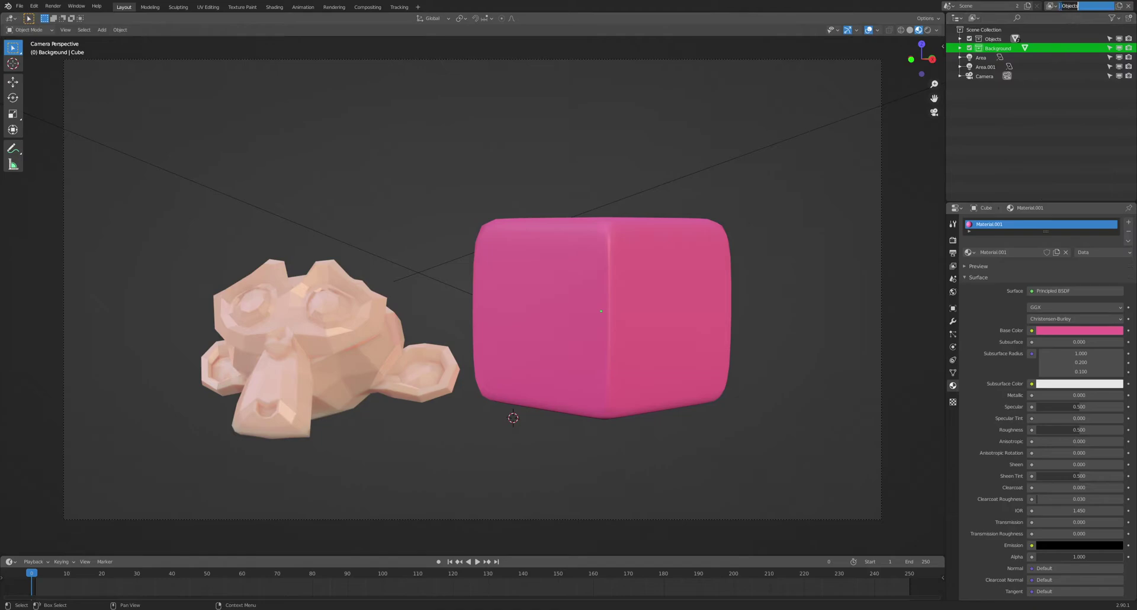
{"action": "left_click", "coordinate": [1050, 6]}
{"action": "left_click", "coordinate": [993, 42]}
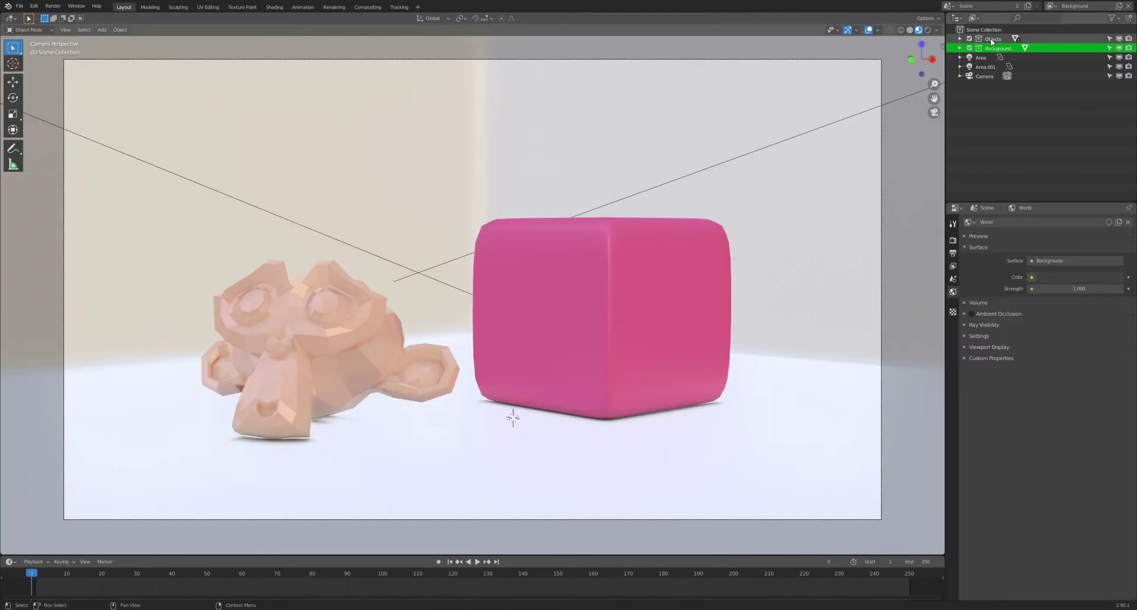
{"action": "left_click", "coordinate": [993, 39]}
{"action": "right_click", "coordinate": [993, 39]}
{"action": "mouse_move", "coordinate": [972, 155]}
{"action": "left_click", "coordinate": [1045, 192]}
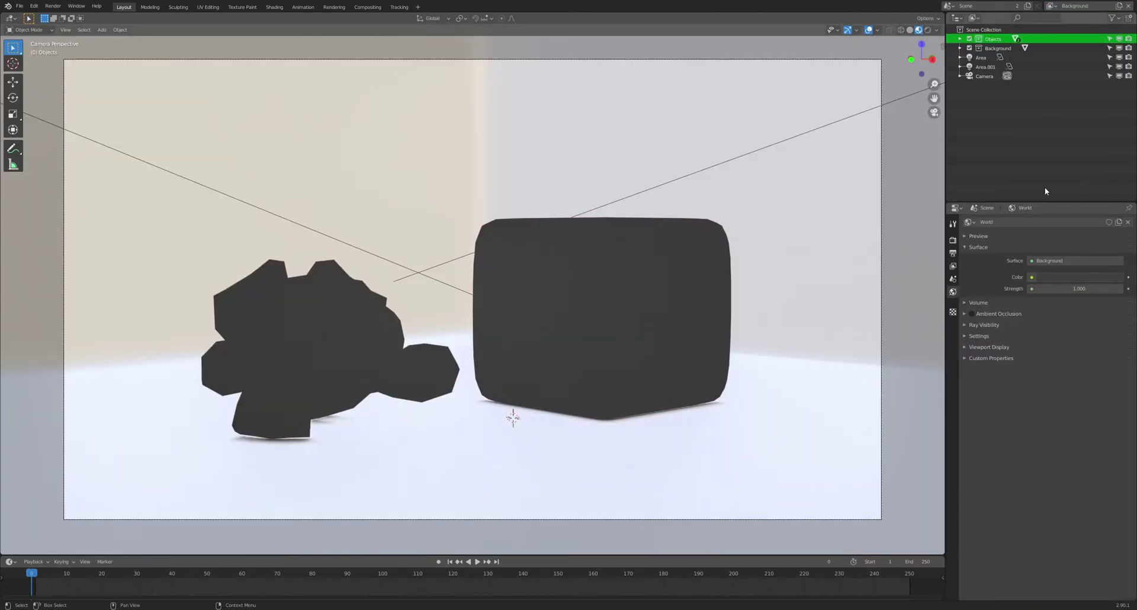
{"action": "left_click", "coordinate": [649, 314], "text": "alt"}
{"action": "left_click", "coordinate": [649, 314]}
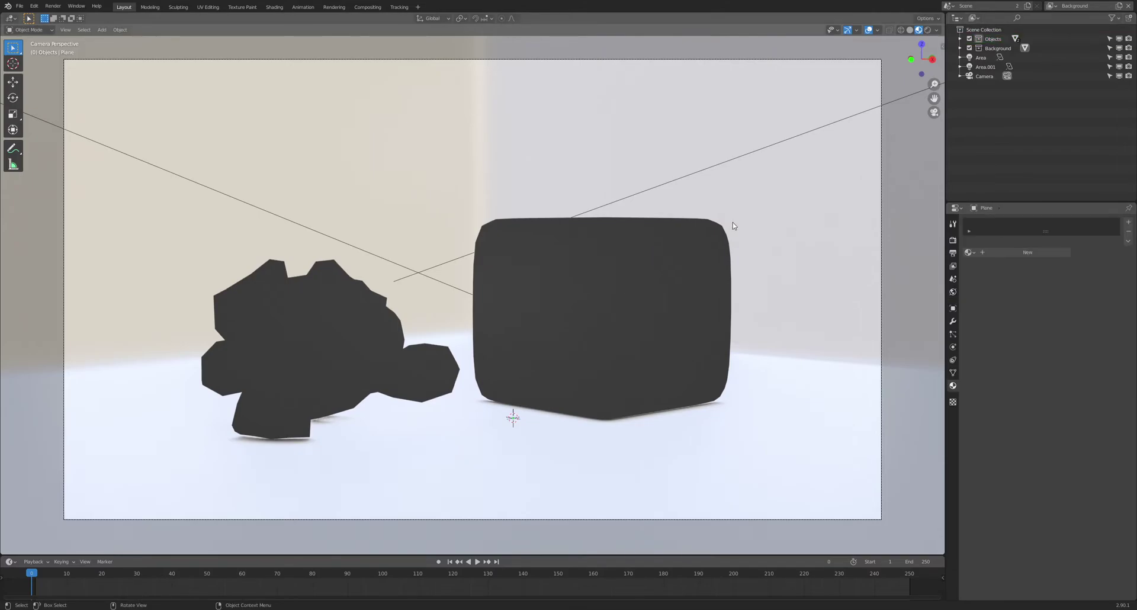
{"action": "middle_click_drag", "start_coordinate": [734, 226], "coordinate": [656, 286]}
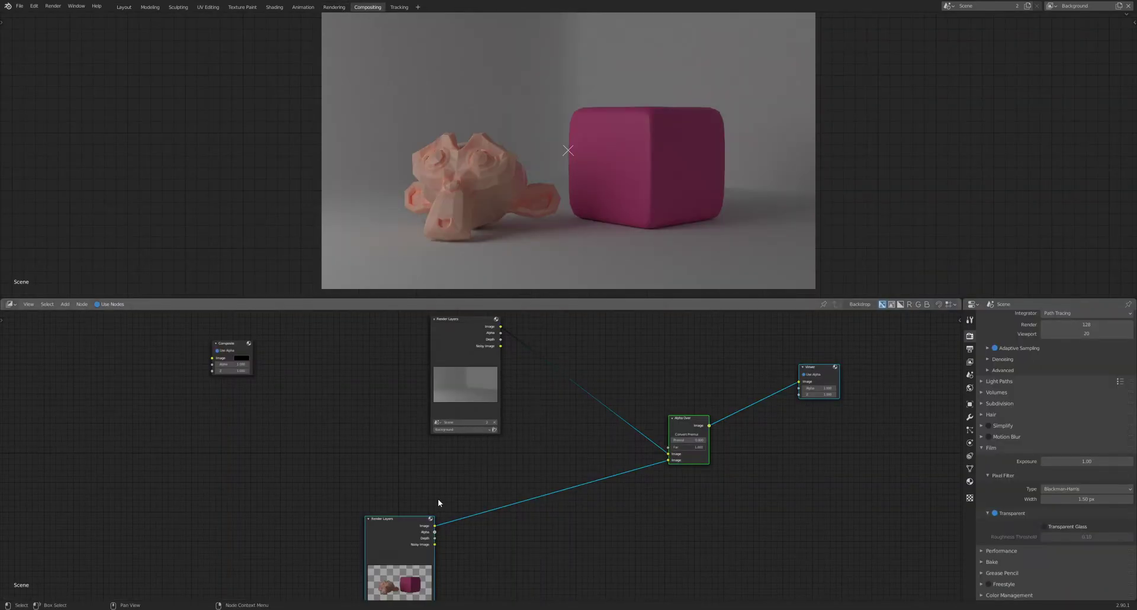
Step: Rearrange the compositor nodes so the Render Layers nodes line up vertically, with Alpha Over and Viewer closer beside them
{"action": "left_click_drag", "start_coordinate": [407, 516], "coordinate": [479, 500]}
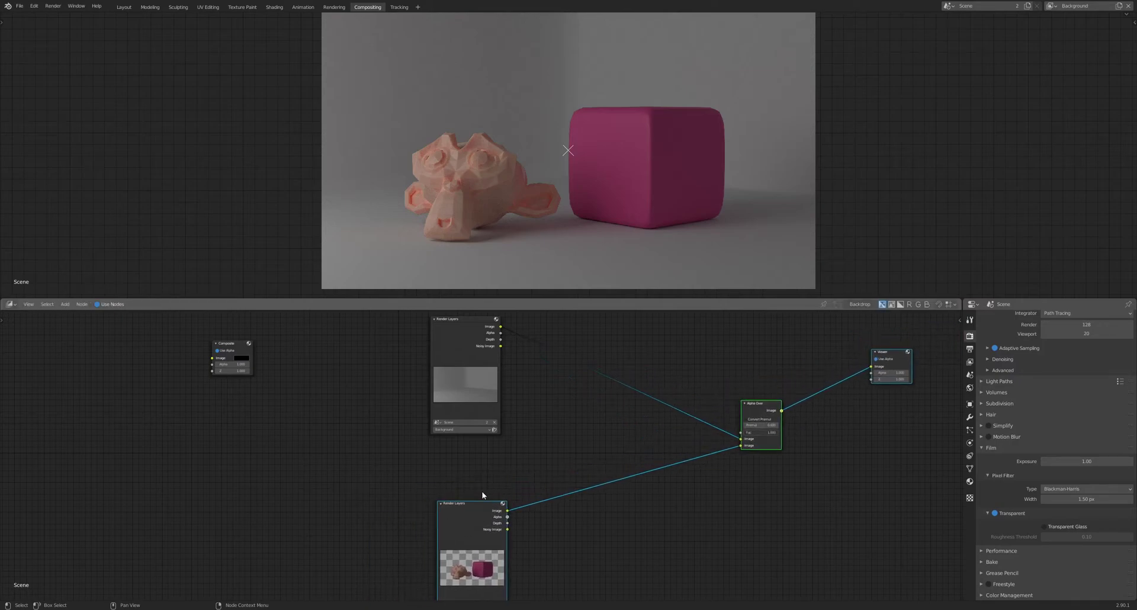
{"action": "left_click", "coordinate": [718, 422]}
{"action": "left_click_drag", "start_coordinate": [762, 418], "coordinate": [638, 434]}
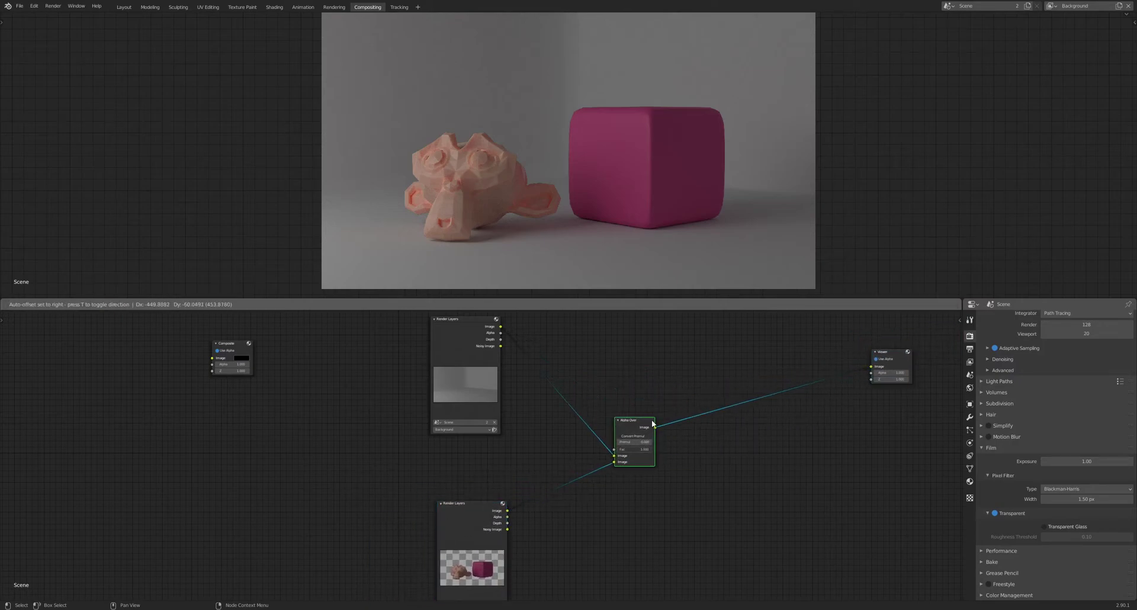
{"action": "left_click", "coordinate": [876, 363]}
{"action": "left_click_drag", "start_coordinate": [875, 362], "coordinate": [786, 435]}
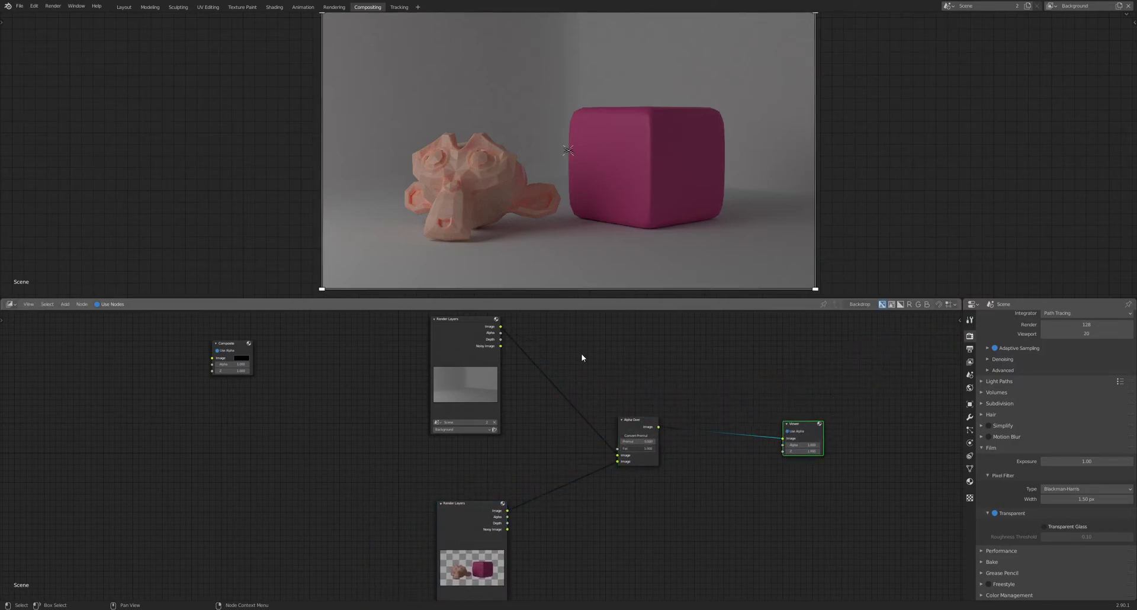
Step: Preview the Background and Objects image outputs separately, and view the combined Alpha Over result
{"action": "left_click", "coordinate": [499, 336], "text": "ctrl+shift"}
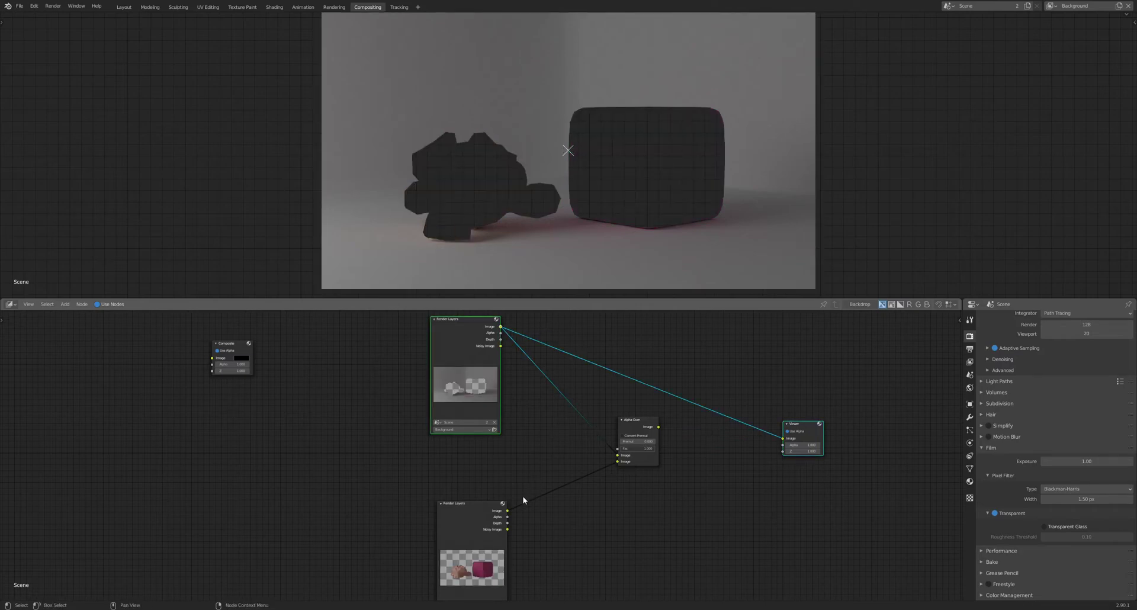
{"action": "left_click", "coordinate": [508, 515], "text": "ctrl+shift"}
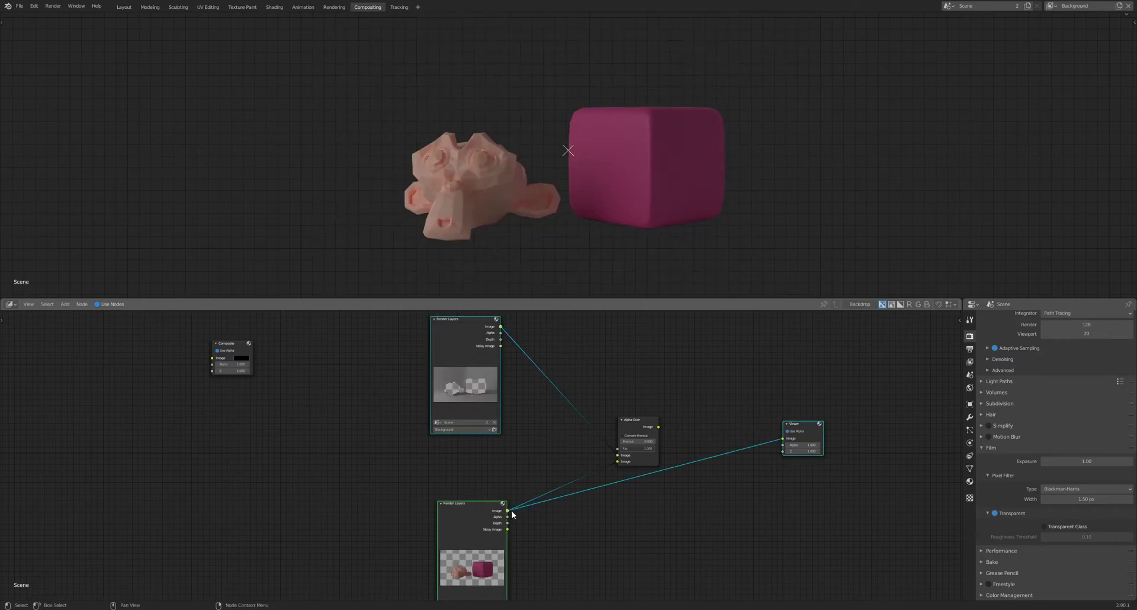
{"action": "left_click", "coordinate": [661, 430], "text": "ctrl+shift"}
Step: Move the connected nodes farther from the Composite node and reconnect the Background image to Alpha Over's first image input
{"action": "left_click_drag", "start_coordinate": [646, 421], "coordinate": [685, 420]}
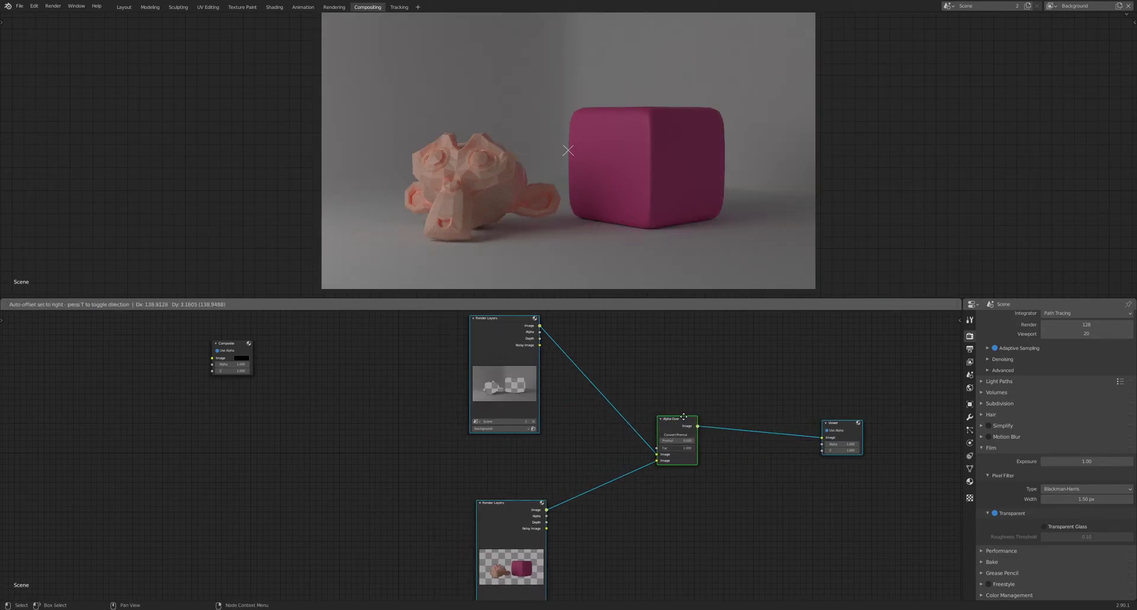
{"action": "key", "text": "alt+a"}
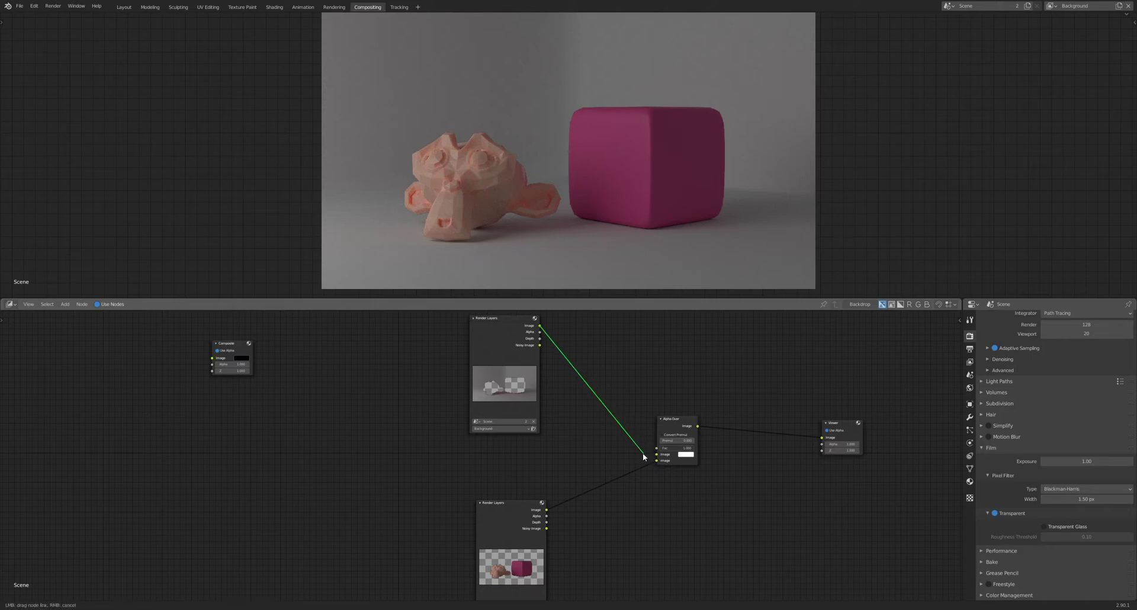
{"action": "left_click_drag", "start_coordinate": [652, 462], "coordinate": [655, 460]}
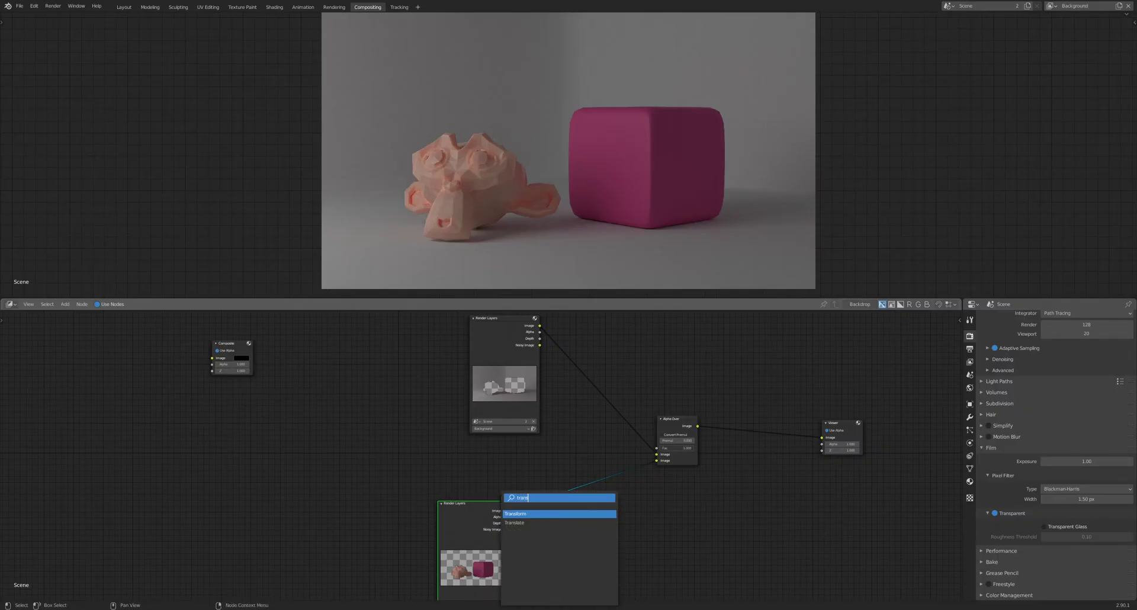
Step: Insert a Transform node on the link between the Objects Render Layers node and the Alpha Over node
{"action": "type", "text": "trans"}
{"action": "key", "text": "Return"}
{"action": "left_click", "coordinate": [592, 468]}
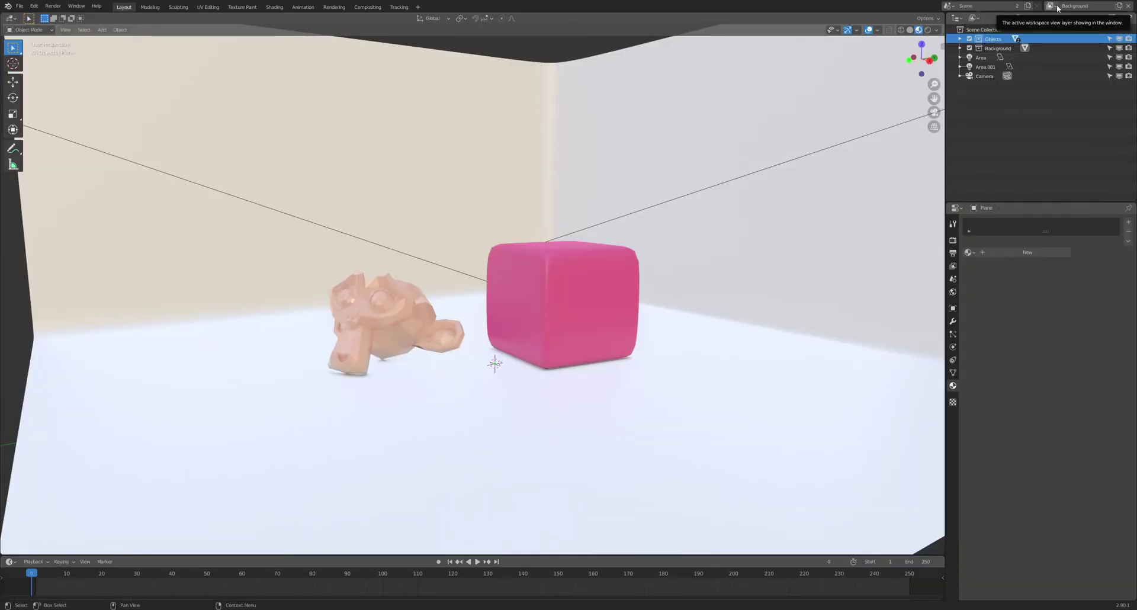
Step: Switch the active view layer to Objects and show the running render in the Rendering workspace
{"action": "left_click", "coordinate": [1059, 8]}
{"action": "left_click", "coordinate": [1066, 36]}
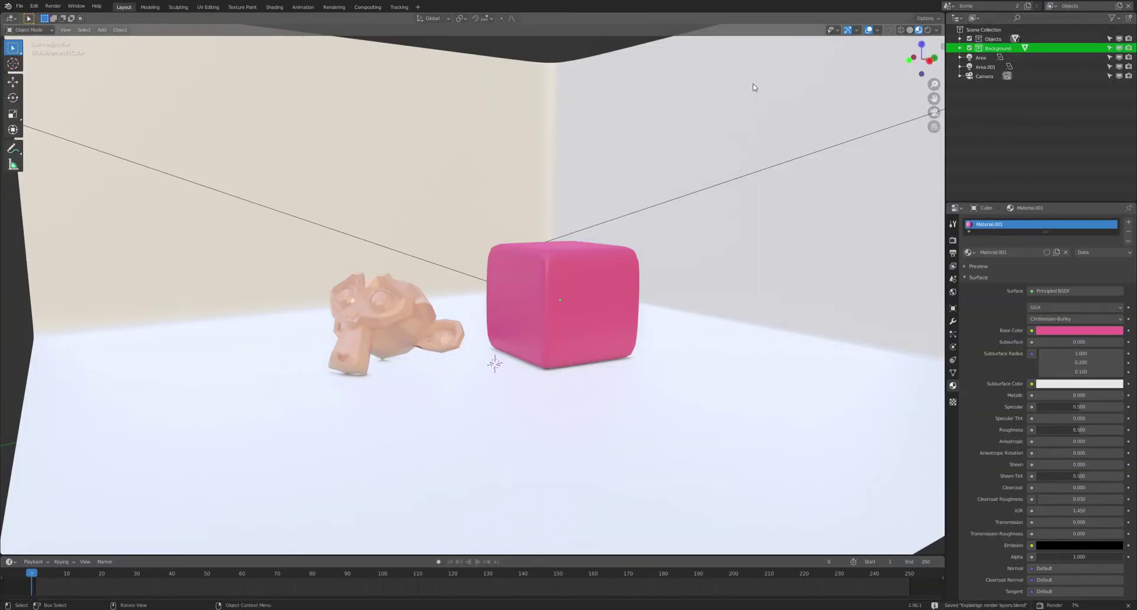
{"action": "left_click", "coordinate": [334, 7]}
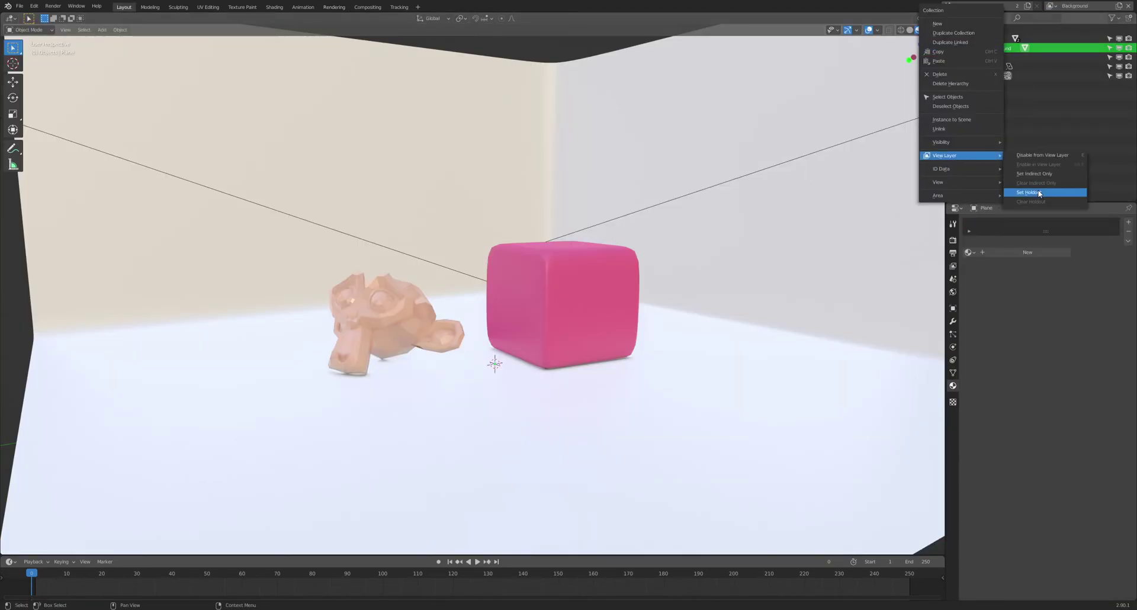
Step: Put the two area lights in collections named right light and left light, and disable left light from the Background view layer
{"action": "left_click", "coordinate": [982, 67]}
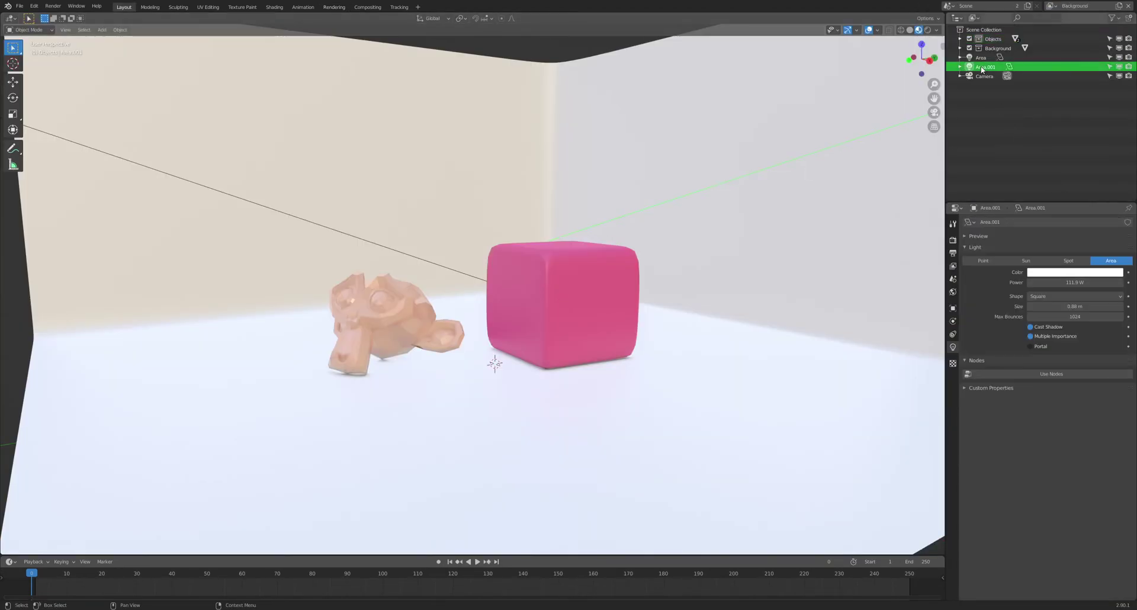
{"action": "key", "text": "F2"}
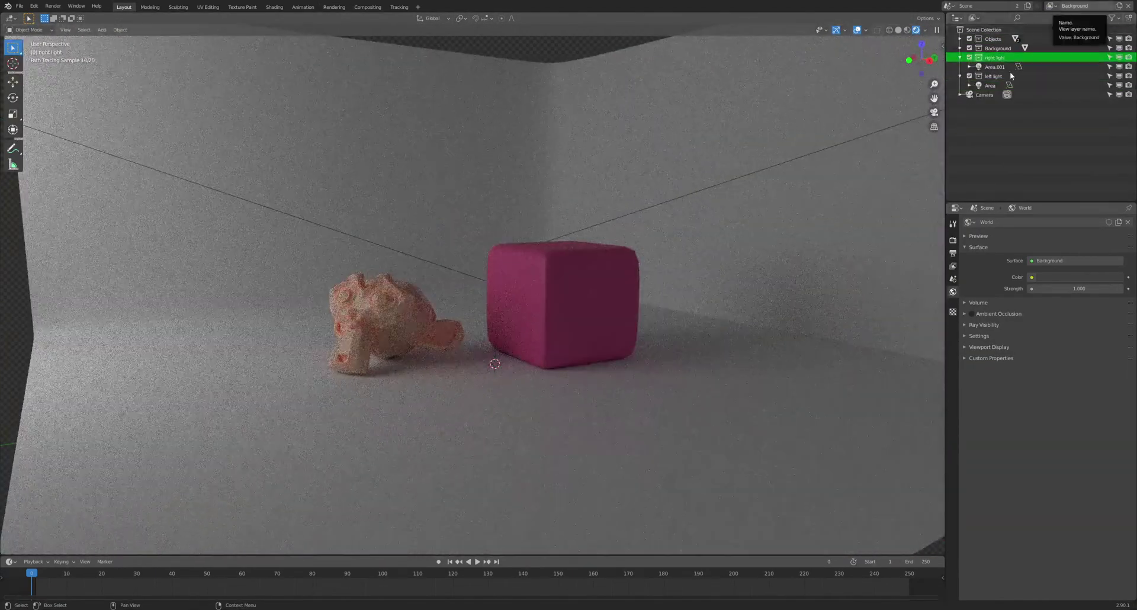
{"action": "right_click", "coordinate": [977, 29]}
{"action": "mouse_move", "coordinate": [978, 155]}
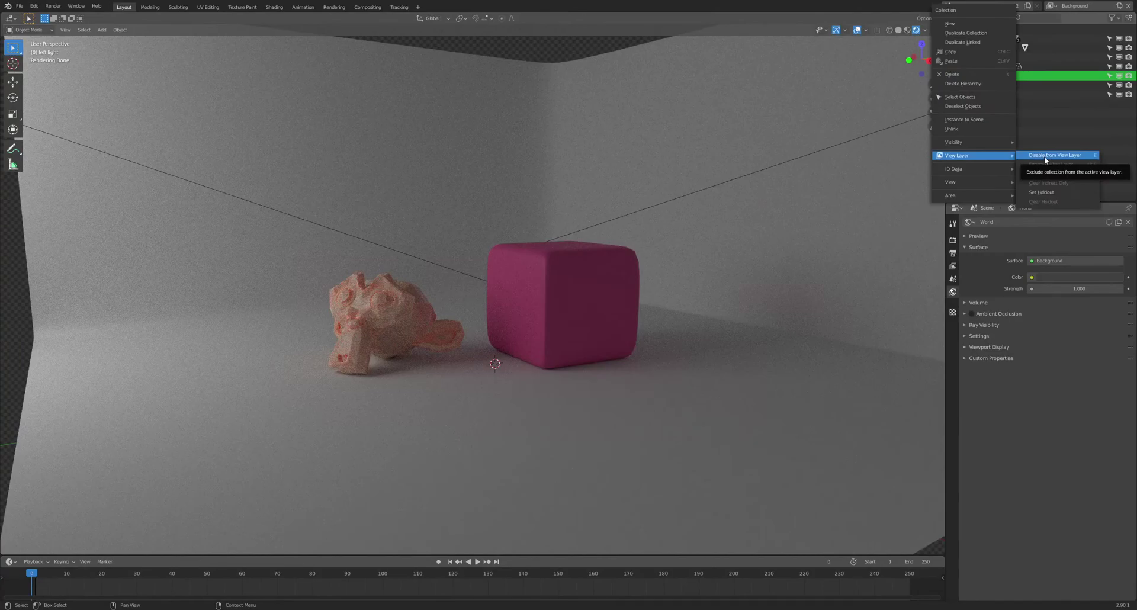
{"action": "left_click", "coordinate": [333, 7]}
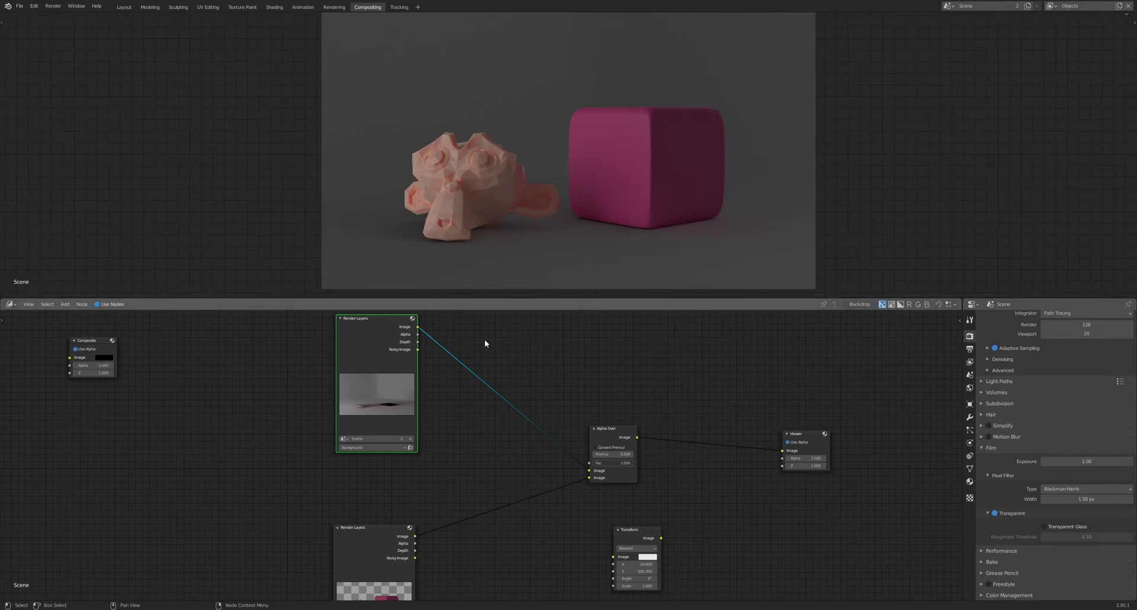
Step: Preview the Background render layer's image in the Viewer, followed by the combined Alpha Over result
{"action": "left_click", "coordinate": [419, 330], "text": "ctrl+shift"}
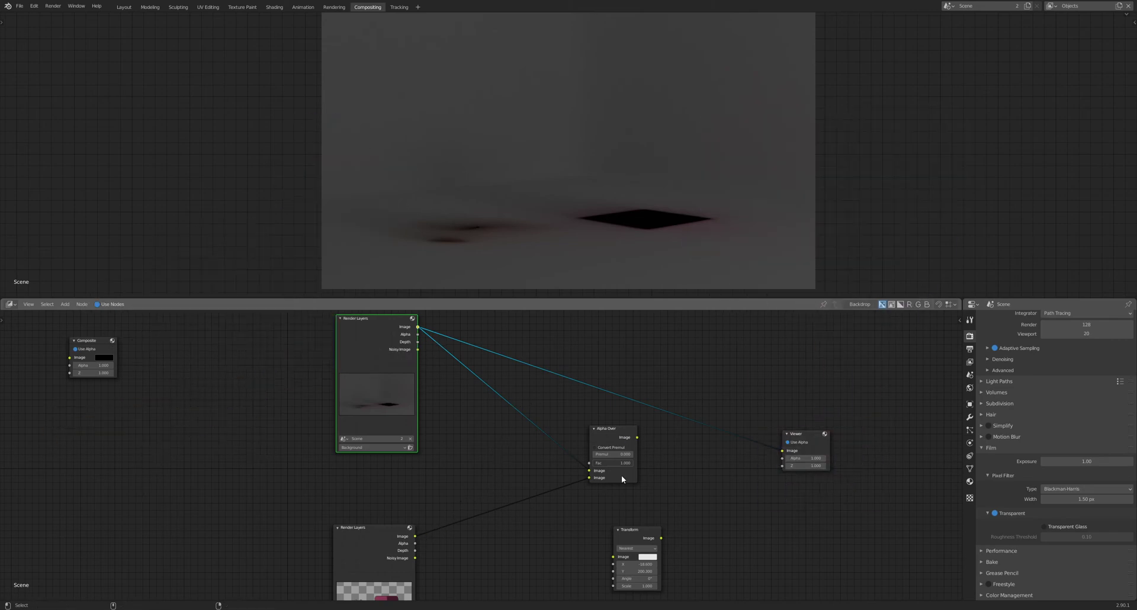
{"action": "left_click", "coordinate": [636, 440], "text": "ctrl+shift"}
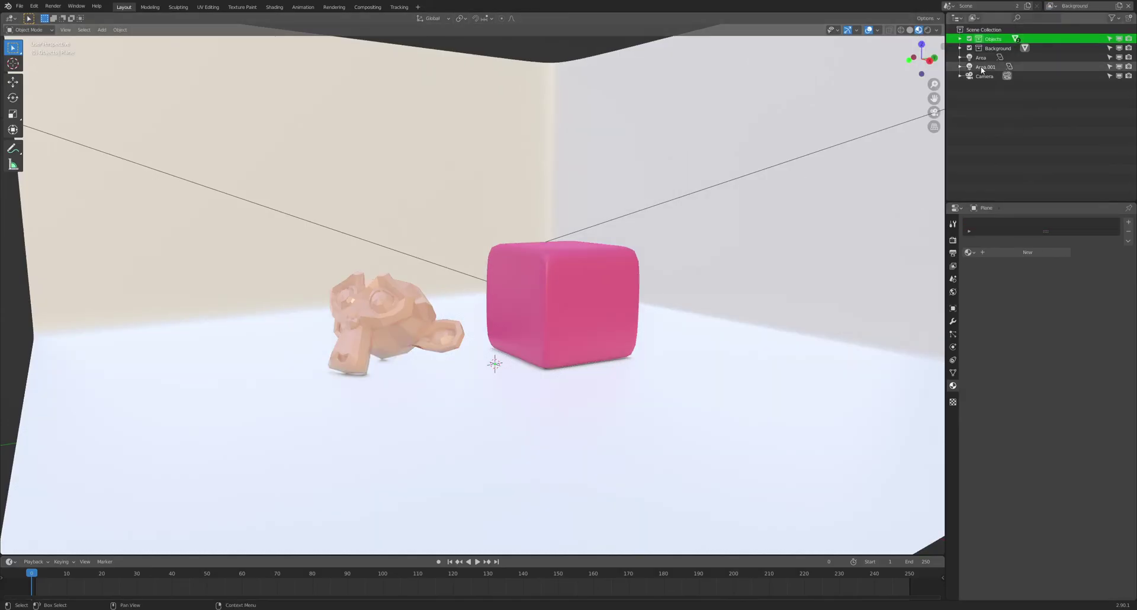
Step: Move the Area.001 light into the right light collection and switch the active view layer to Objects
{"action": "key", "text": "m"}
{"action": "left_click", "coordinate": [548, 160]}
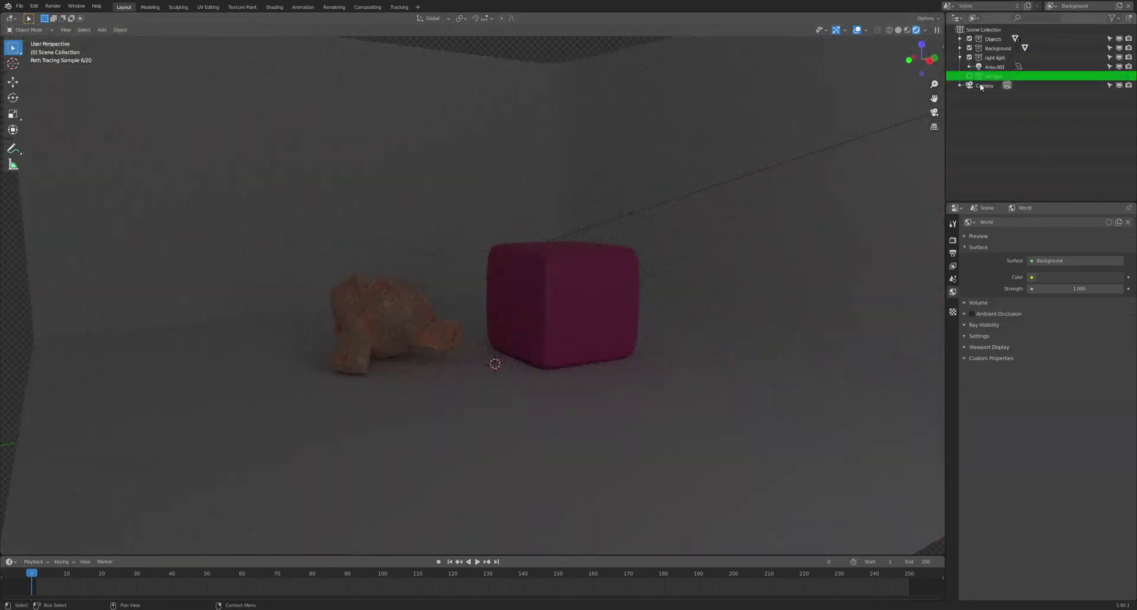
{"action": "left_click", "coordinate": [1053, 5]}
{"action": "left_click", "coordinate": [1004, 28]}
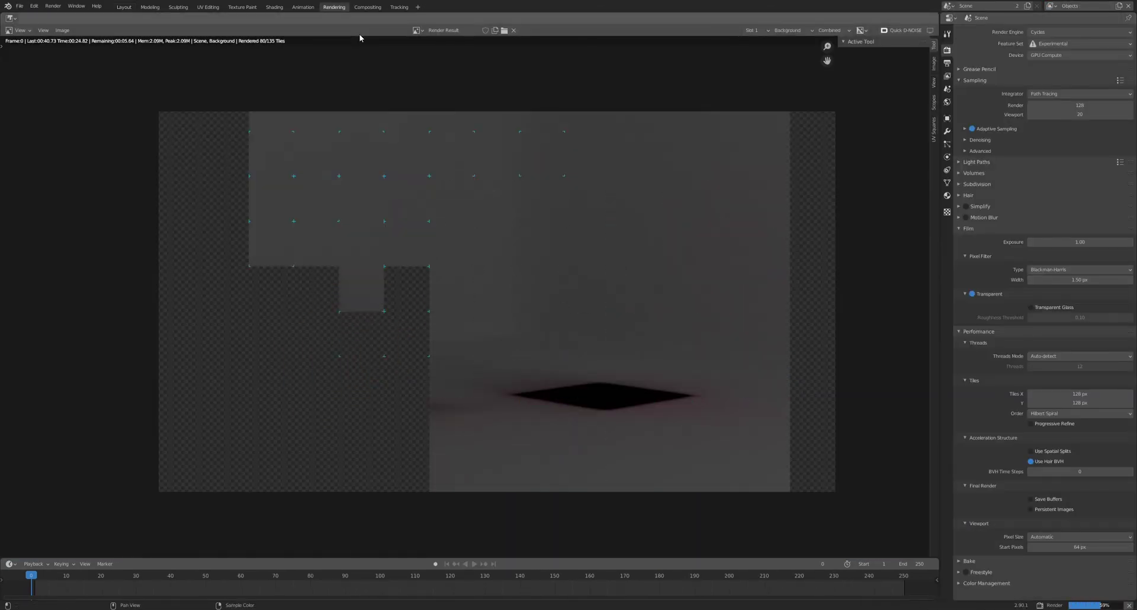